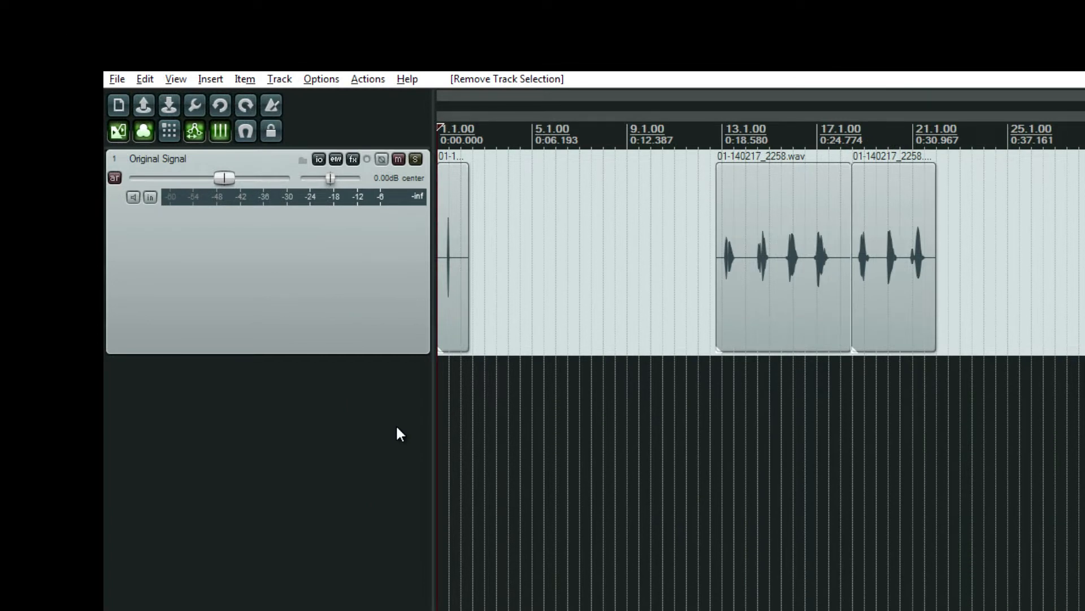
# Step: Create a second track below Original Signal and load the EchoBoy plug-in on it
pyautogui.doubleClick(397, 427)
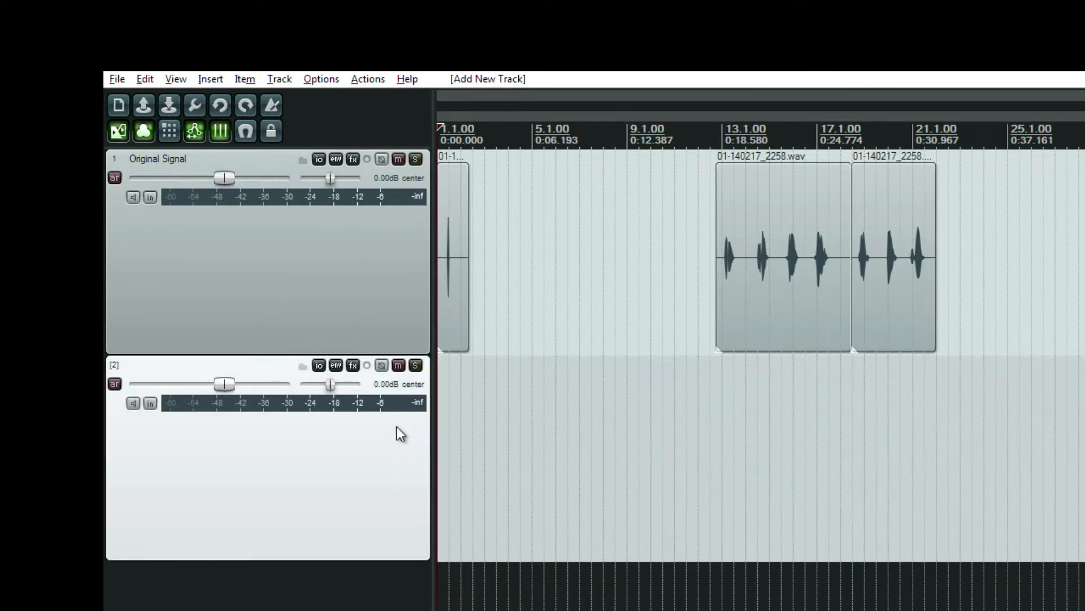
pyautogui.click(354, 367)
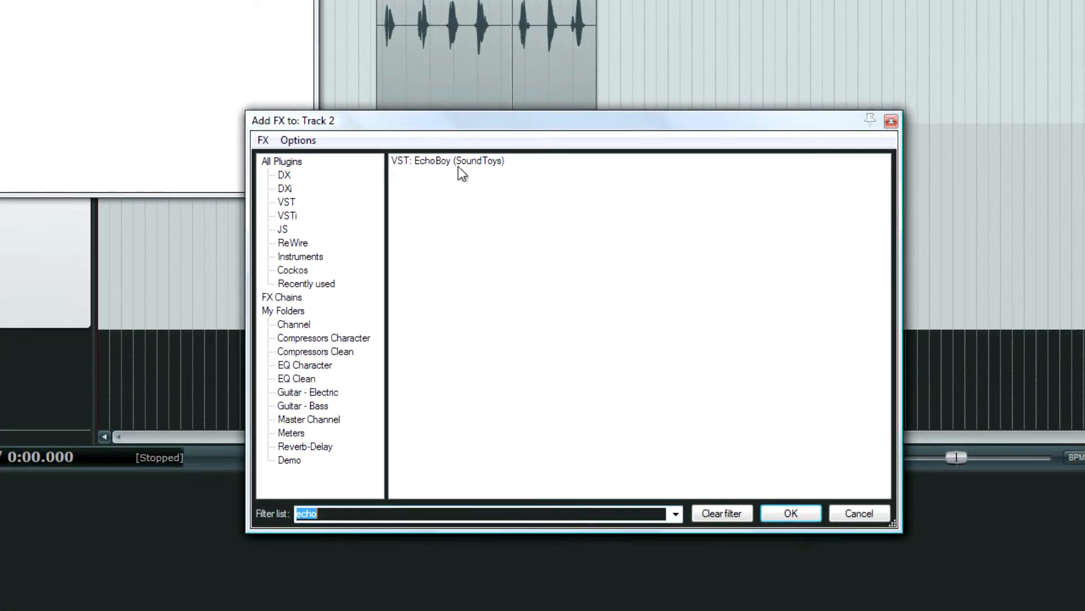
pyautogui.doubleClick(458, 162)
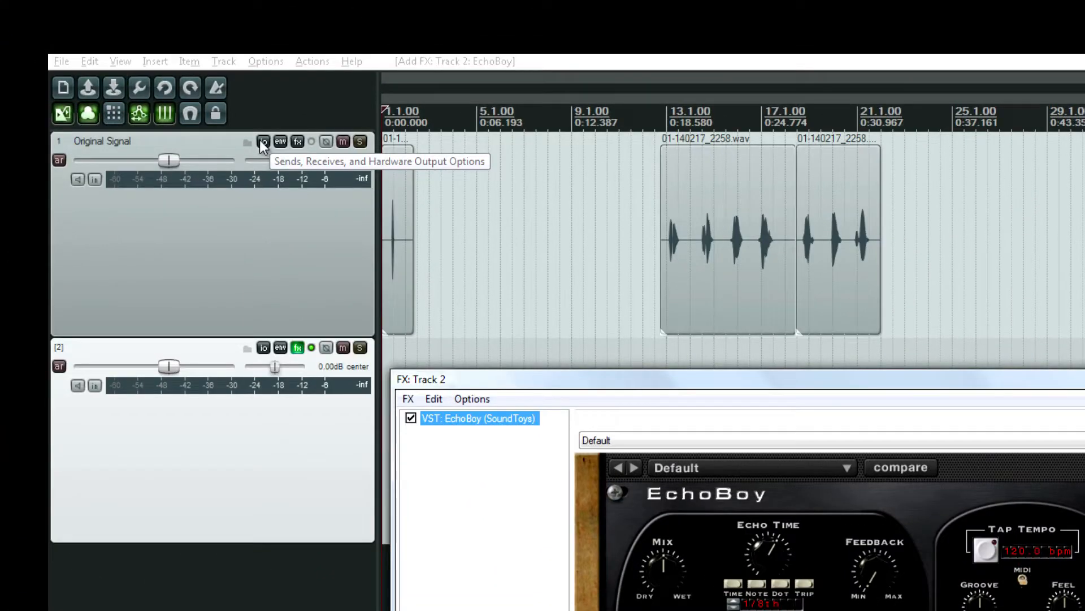
# Step: Add a send from the Original Signal track to track 2
pyautogui.click(228, 118)
pyautogui.moveTo(450, 138); pyautogui.dragTo(411, 231)
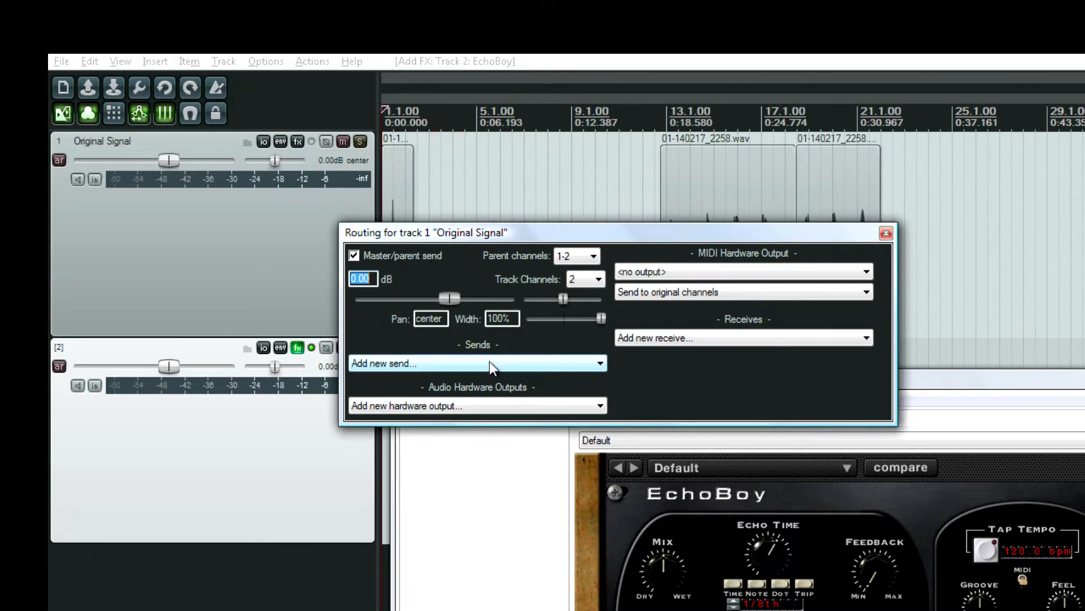
pyautogui.click(489, 361)
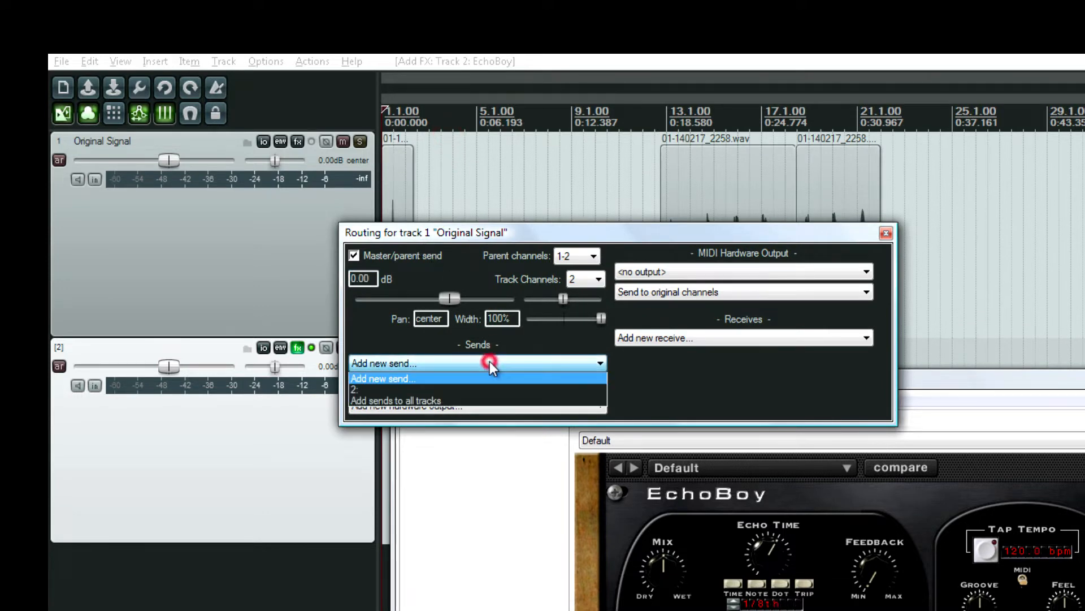
pyautogui.click(424, 389)
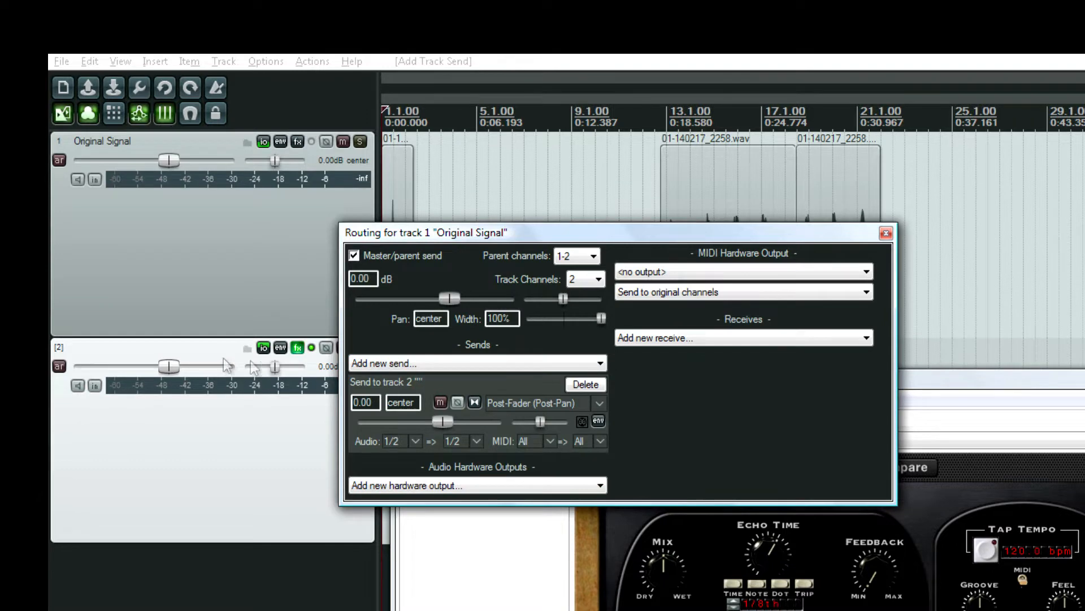
# Step: Name track 2 "Delayed Signal"
pyautogui.doubleClick(161, 346)
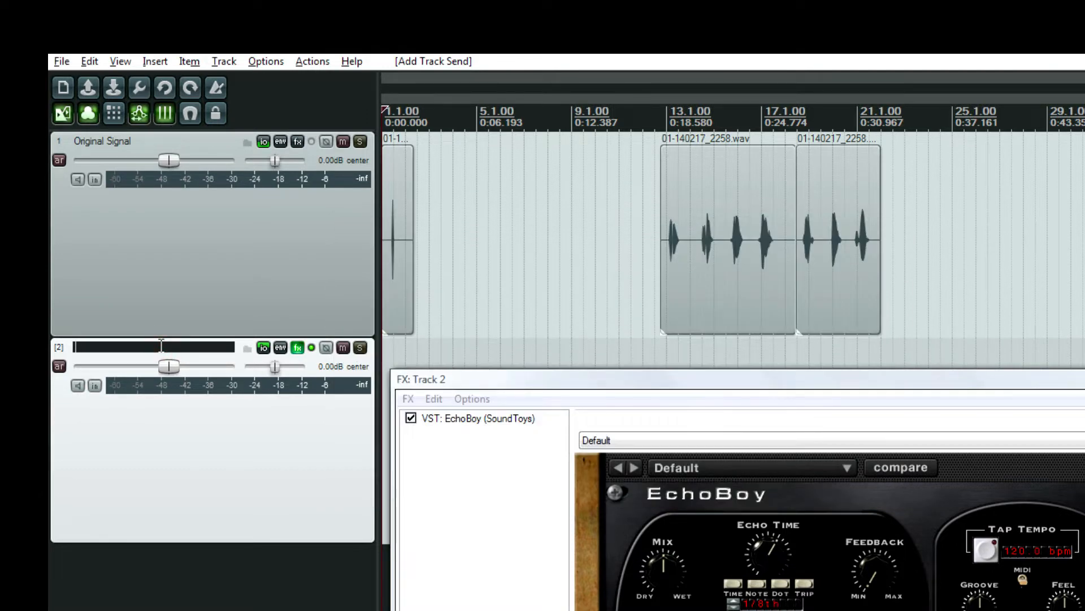
pyautogui.write('Delayed Signal')
pyautogui.press('Return')
# Step: Remove the Original Signal track's send to Delayed Signal, re-adding and deleting it once more, and close the routing window
pyautogui.click(263, 141)
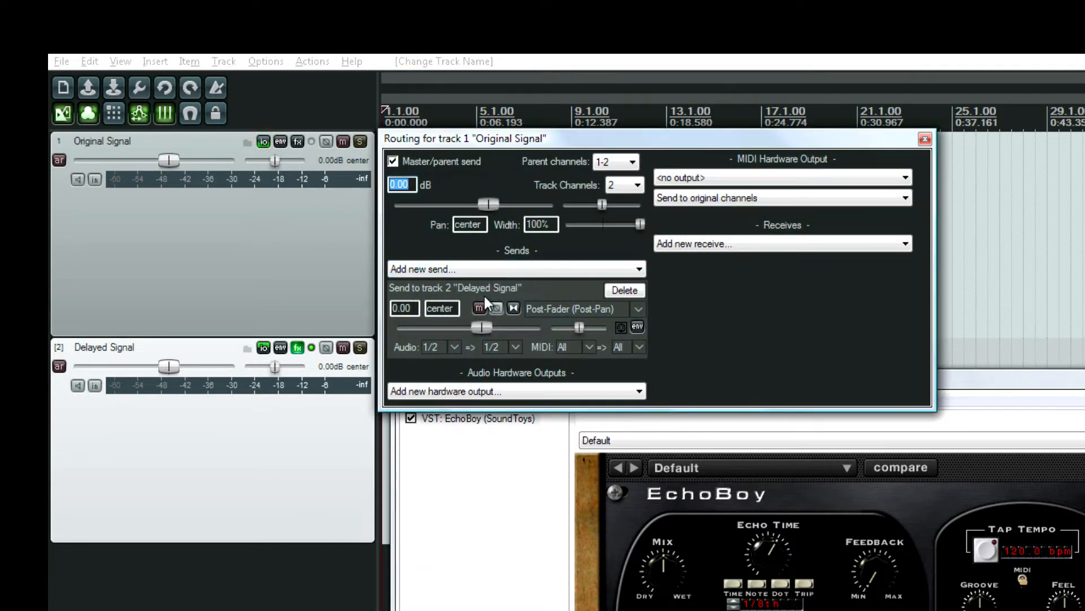
pyautogui.click(480, 264)
pyautogui.click(480, 263)
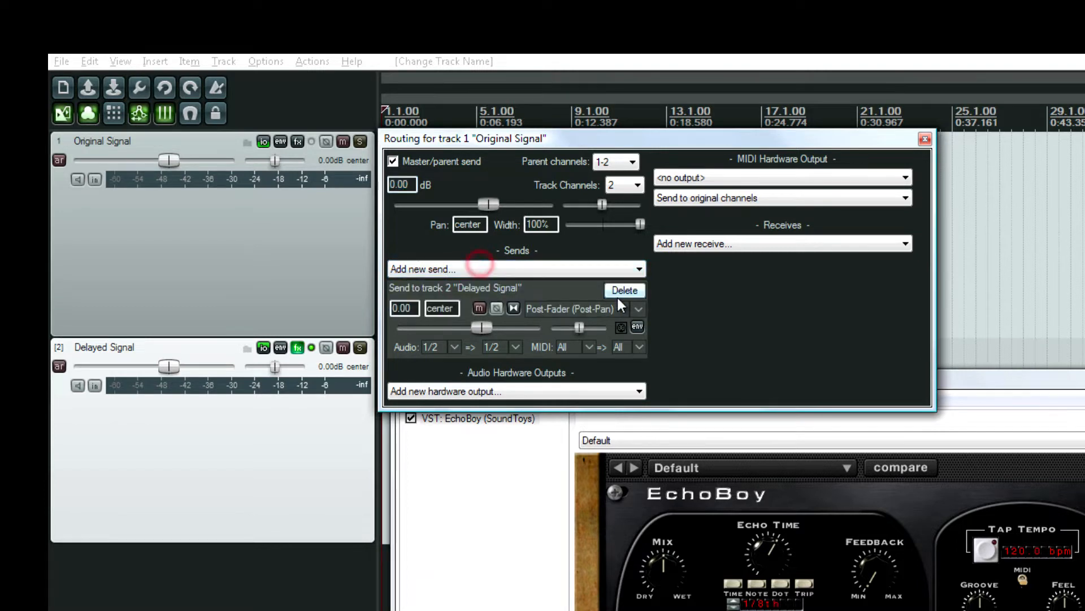
pyautogui.click(619, 294)
pyautogui.click(584, 269)
pyautogui.click(501, 293)
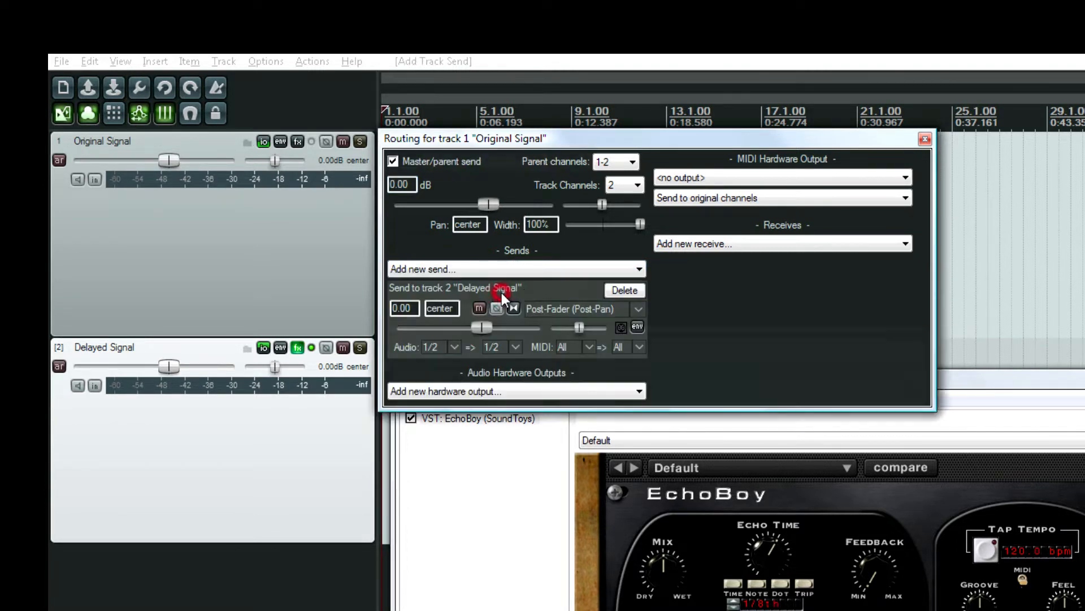
pyautogui.click(624, 289)
pyautogui.click(928, 139)
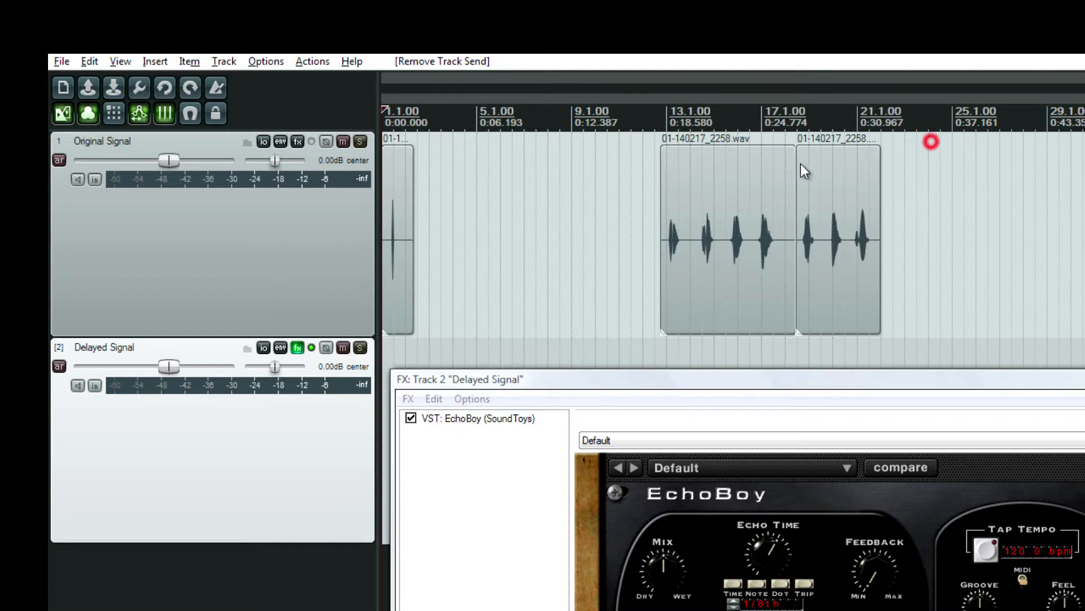
# Step: Add a receive from the Original Signal track to the Delayed Signal track's routing and close the routing window
pyautogui.click(263, 348)
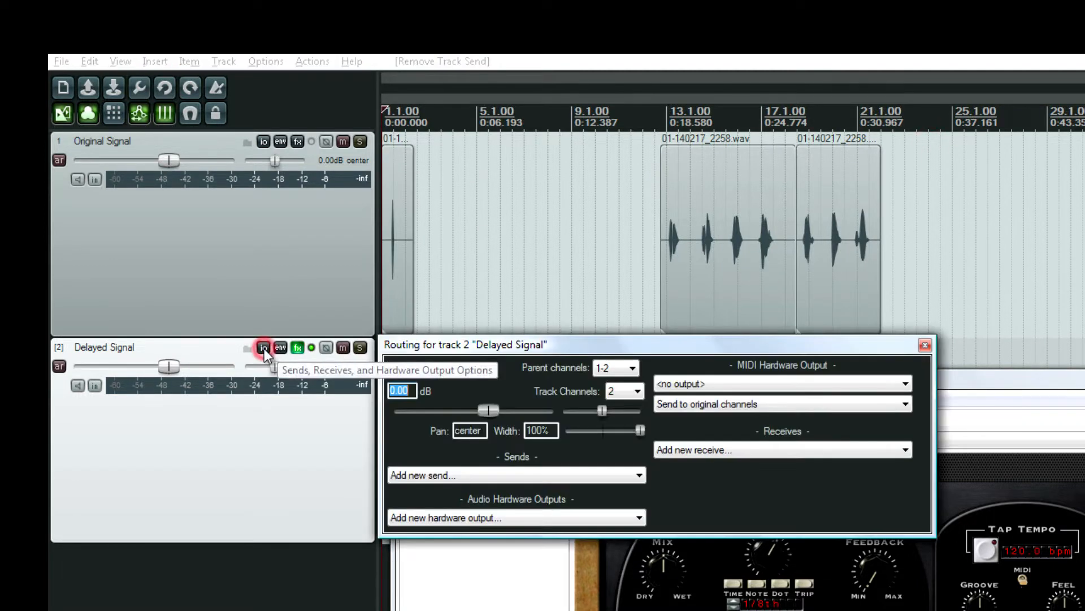
pyautogui.click(724, 453)
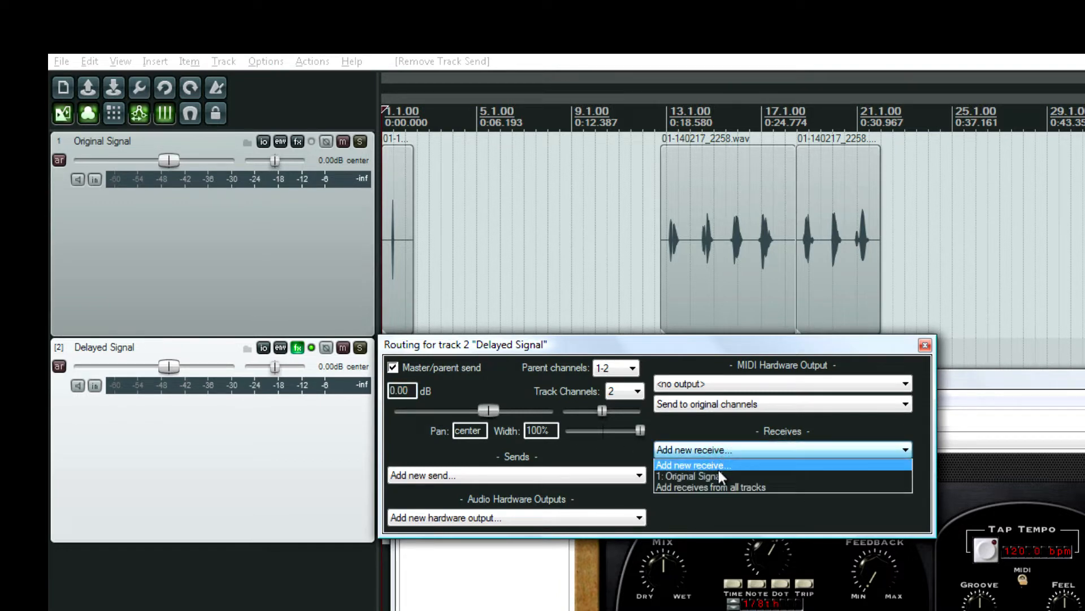
pyautogui.click(719, 476)
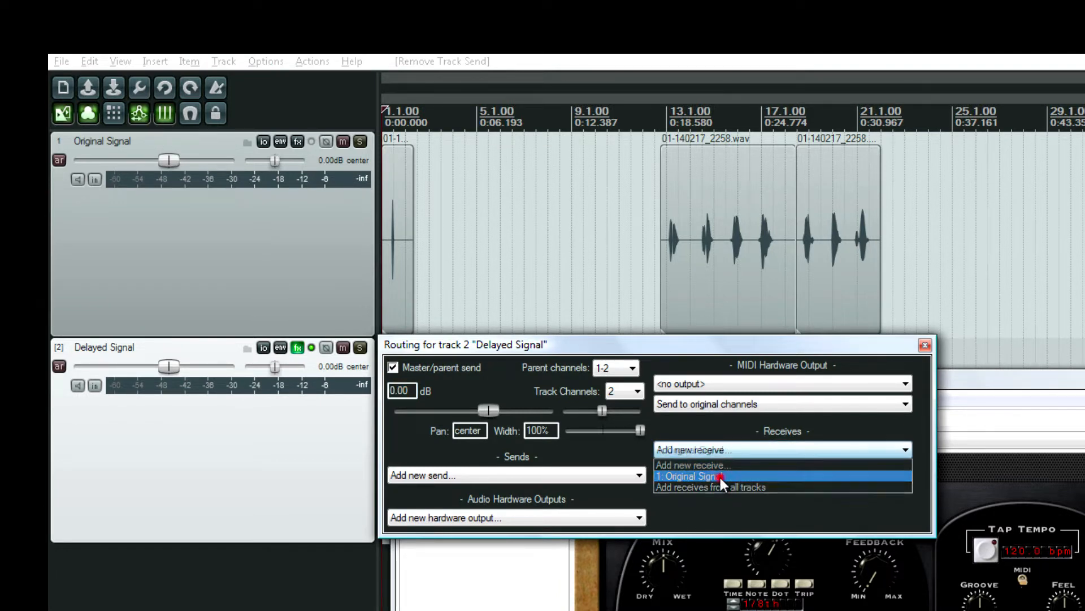
pyautogui.click(927, 345)
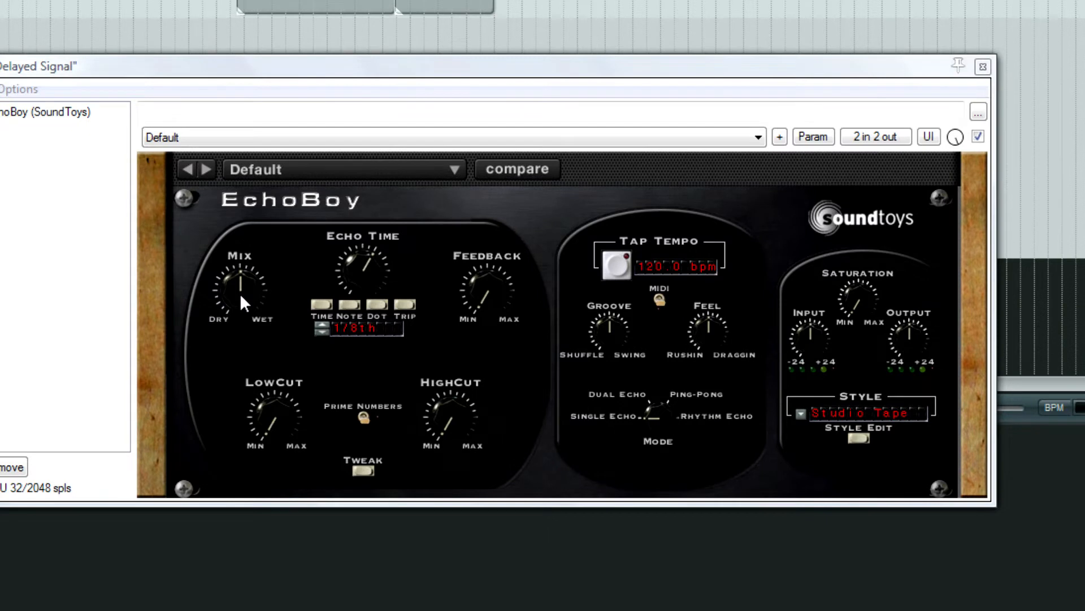
# Step: Set EchoBoy's mix fully wet, with its echo time in milliseconds and Prime Numbers enabled
pyautogui.moveTo(239, 290); pyautogui.dragTo(238, 186)
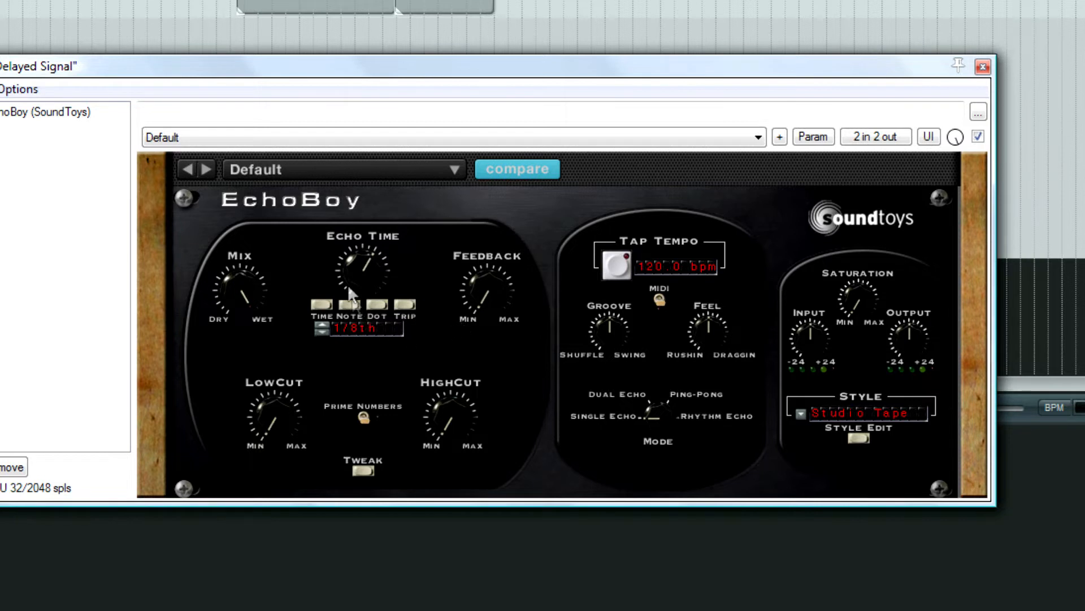
pyautogui.click(321, 304)
pyautogui.click(362, 418)
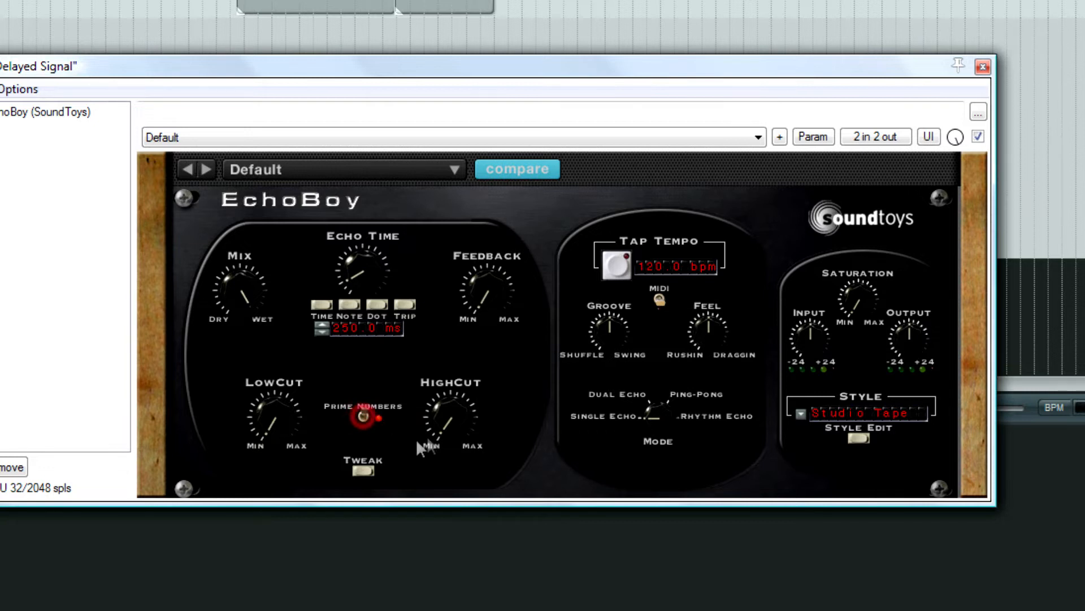
# Step: In EchoBoy's Tweak settings, try a lower accent and reset it, set width and L/R offset to minimum, and close the settings
pyautogui.click(365, 471)
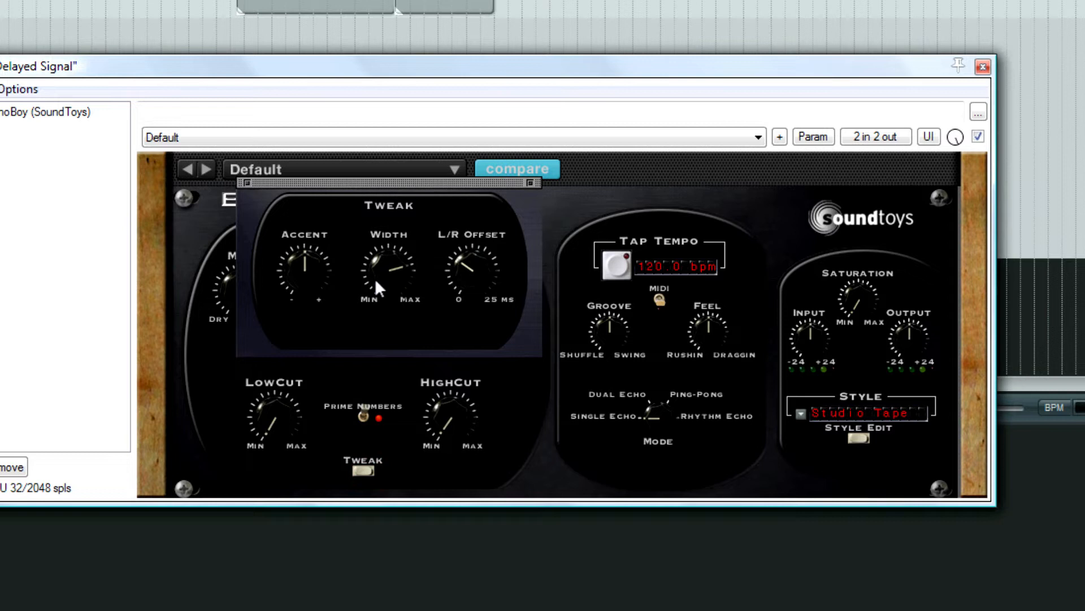
pyautogui.moveTo(301, 269); pyautogui.dragTo(300, 307)
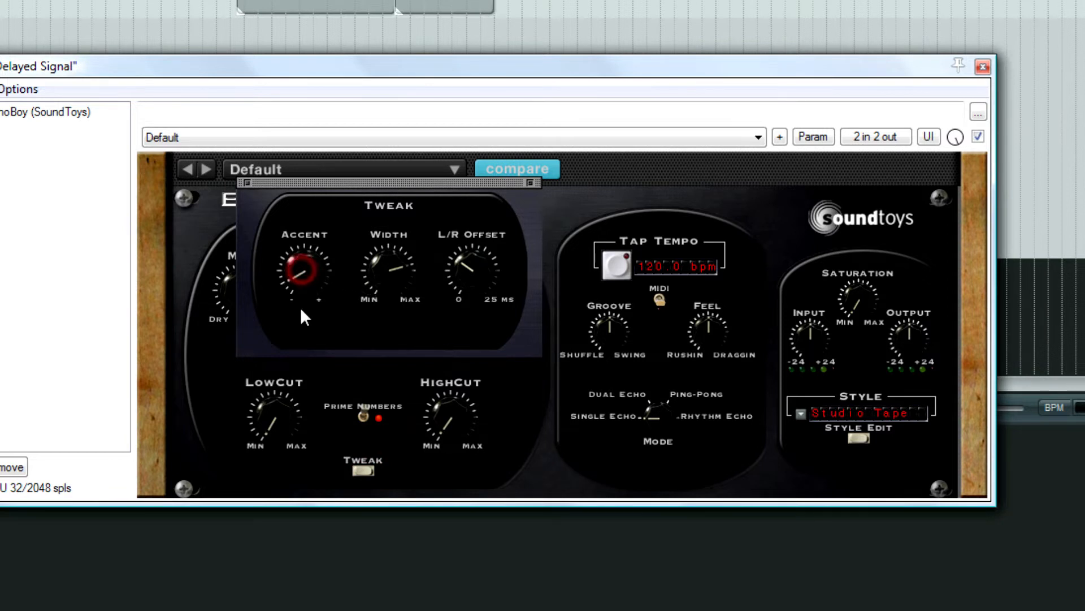
pyautogui.keyDown('alt'); pyautogui.click(299, 274); pyautogui.keyUp('alt')
pyautogui.moveTo(388, 273); pyautogui.dragTo(385, 323)
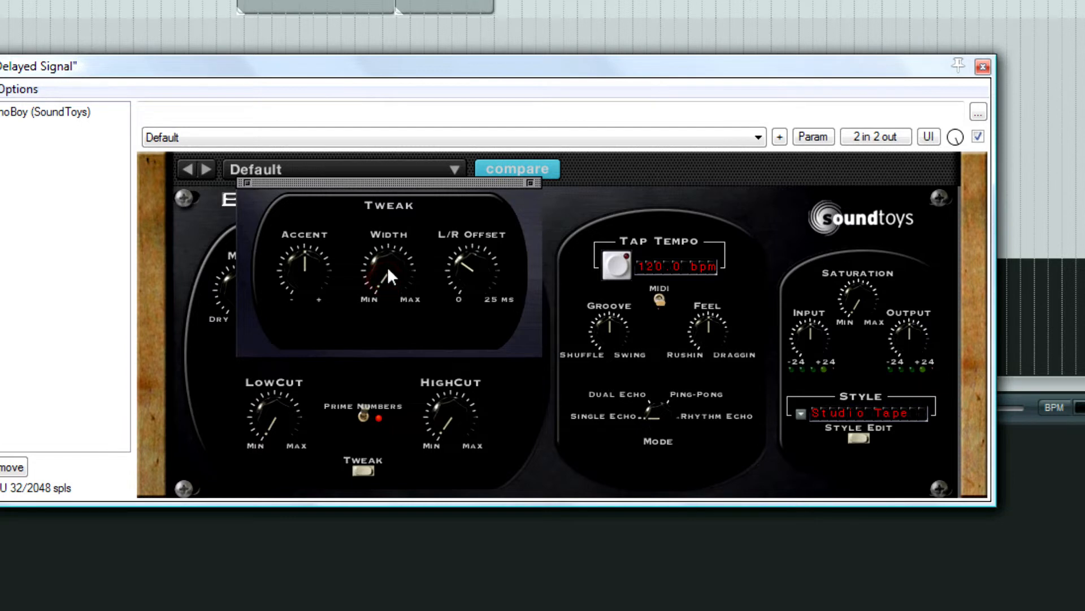
pyautogui.moveTo(464, 269); pyautogui.dragTo(478, 305)
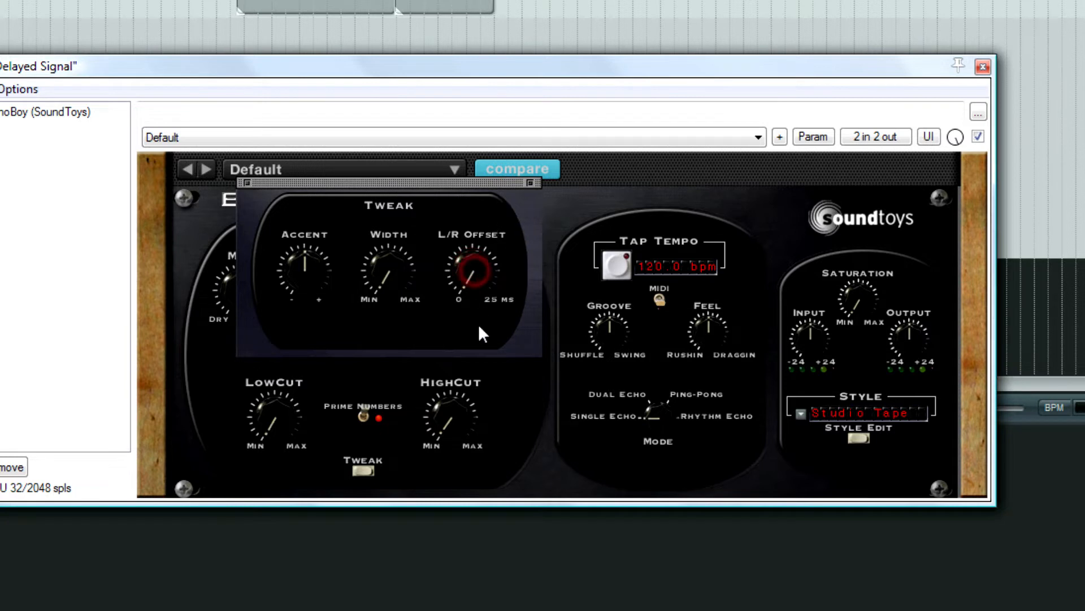
pyautogui.click(529, 183)
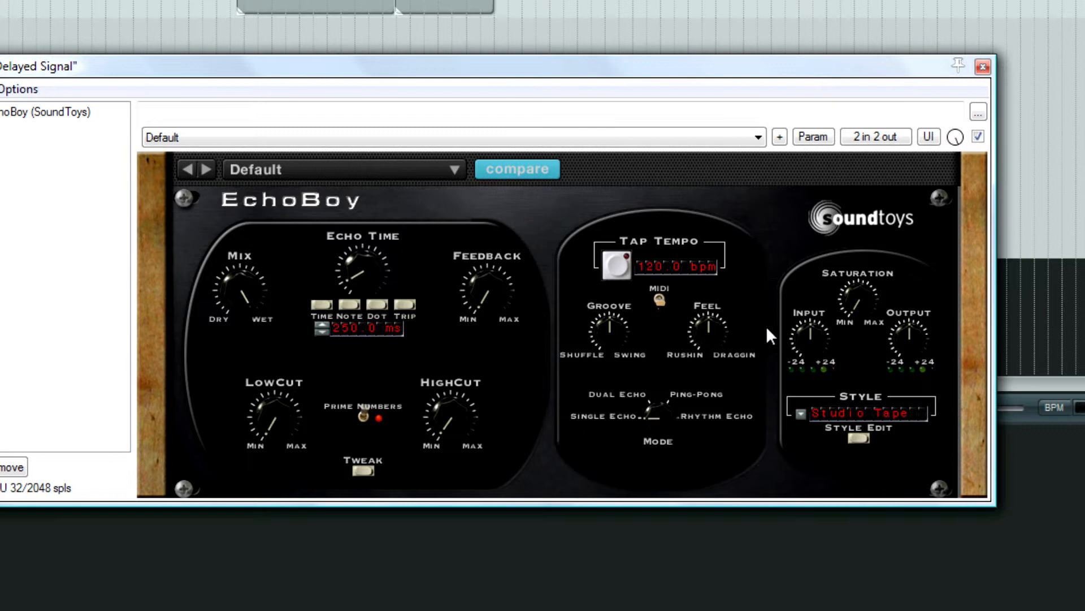
# Step: Set EchoBoy's style to Digital Delay and raise its input gain to 10.5 dB
pyautogui.click(853, 410)
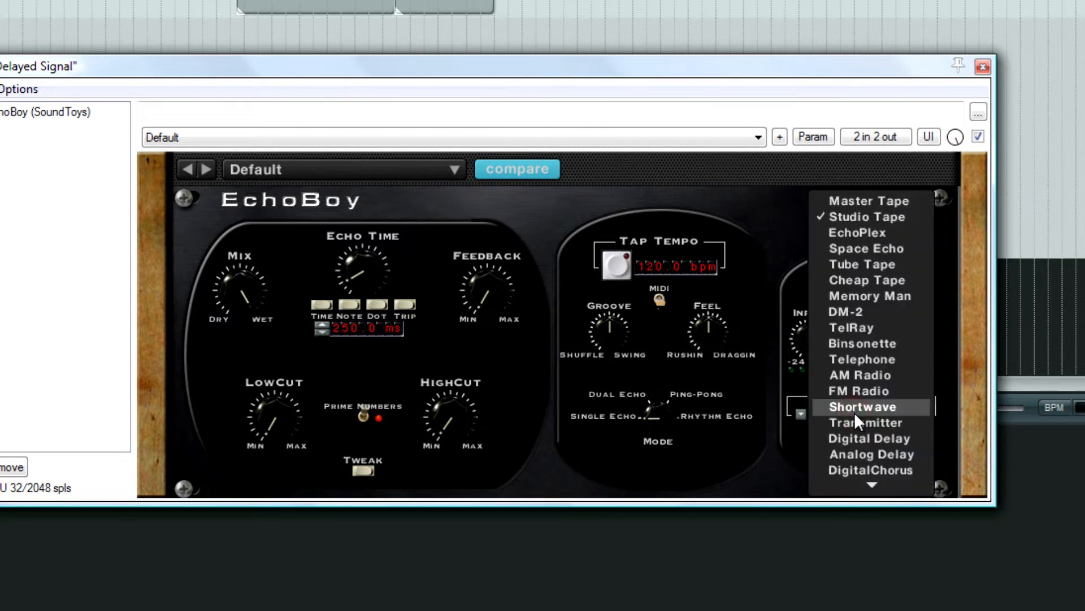
pyautogui.click(882, 437)
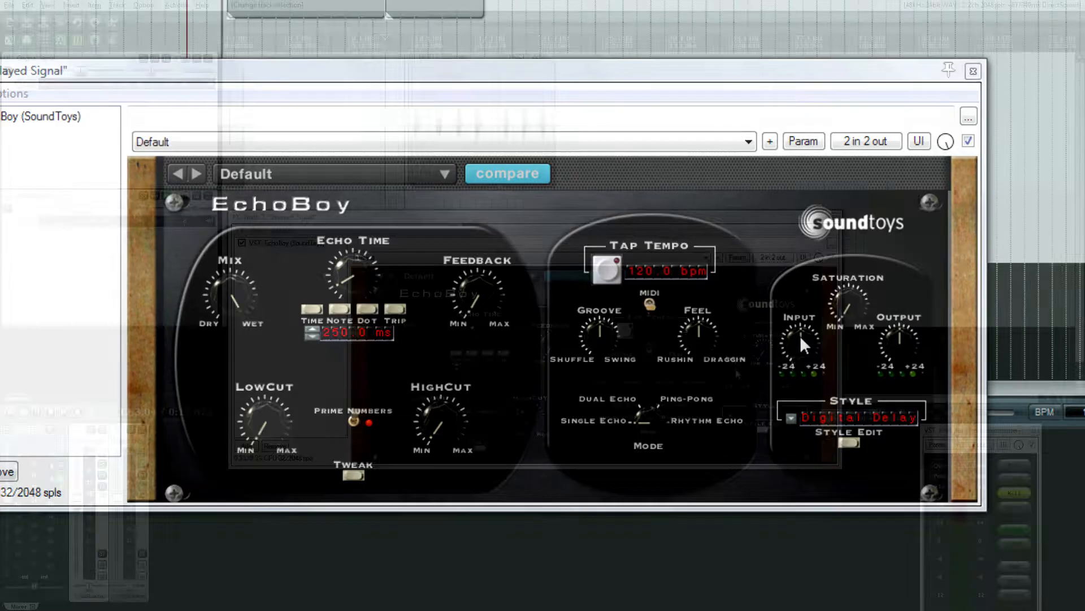
pyautogui.click(812, 336)
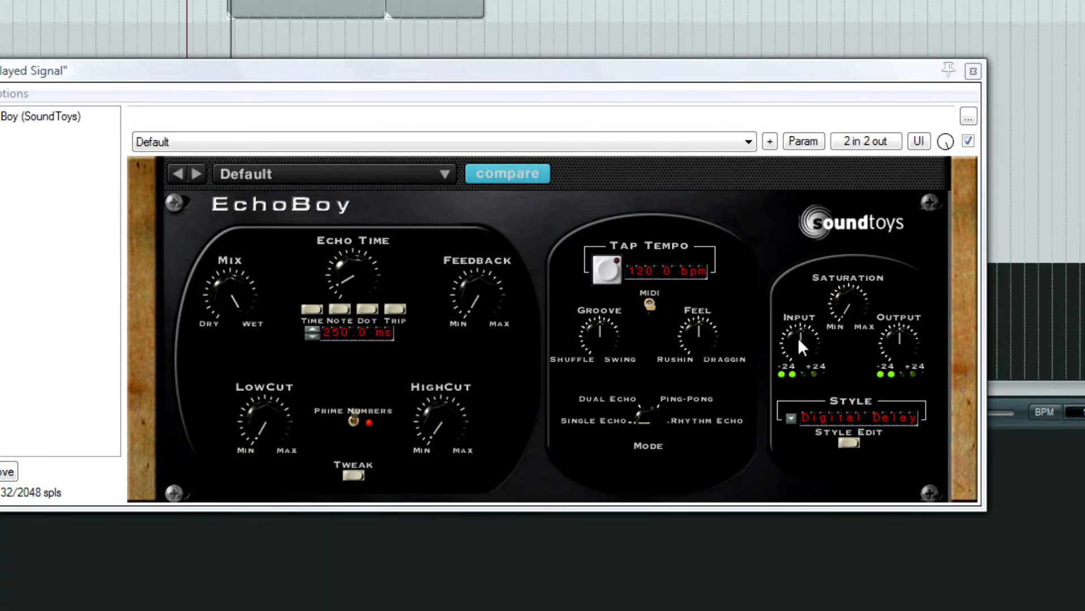
pyautogui.moveTo(799, 333); pyautogui.dragTo(802, 318)
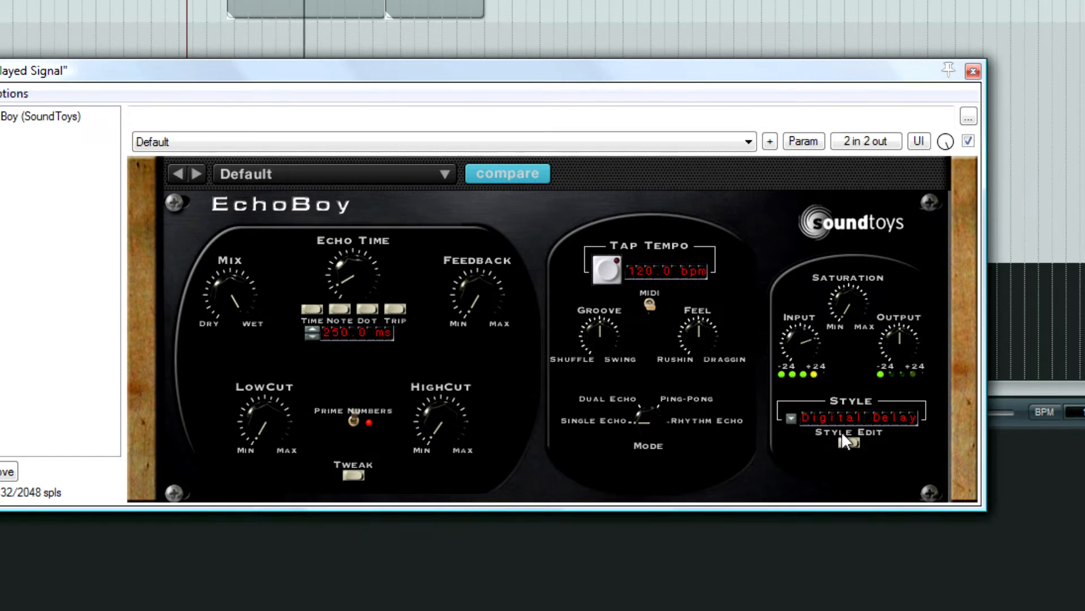
pyautogui.click(803, 347)
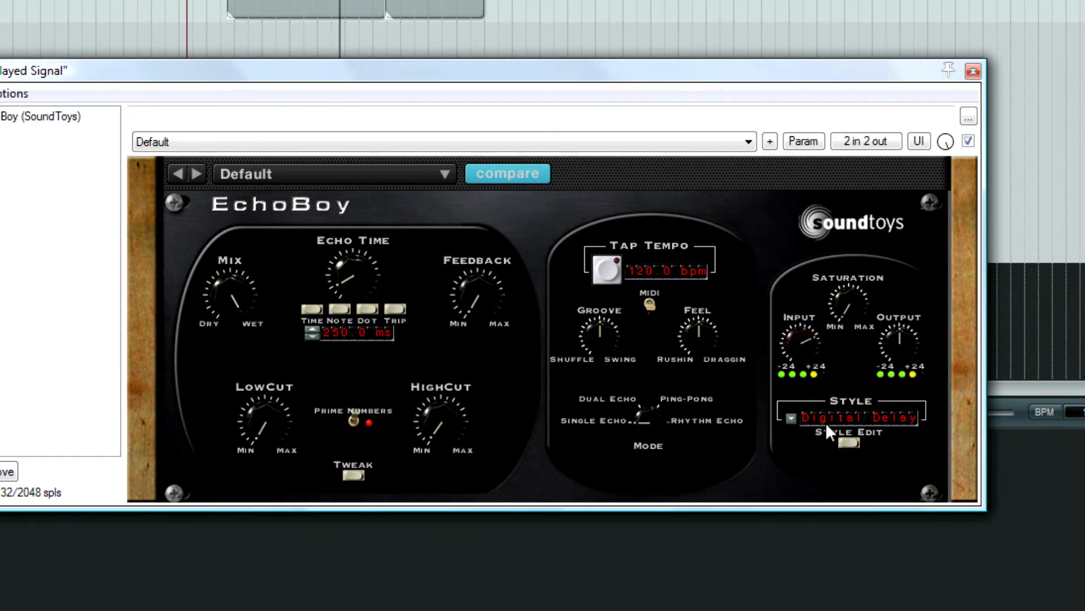
# Step: Lower EchoBoy's output level to -10.5 dB to compensate for the raised input gain
pyautogui.moveTo(894, 353); pyautogui.dragTo(897, 370)
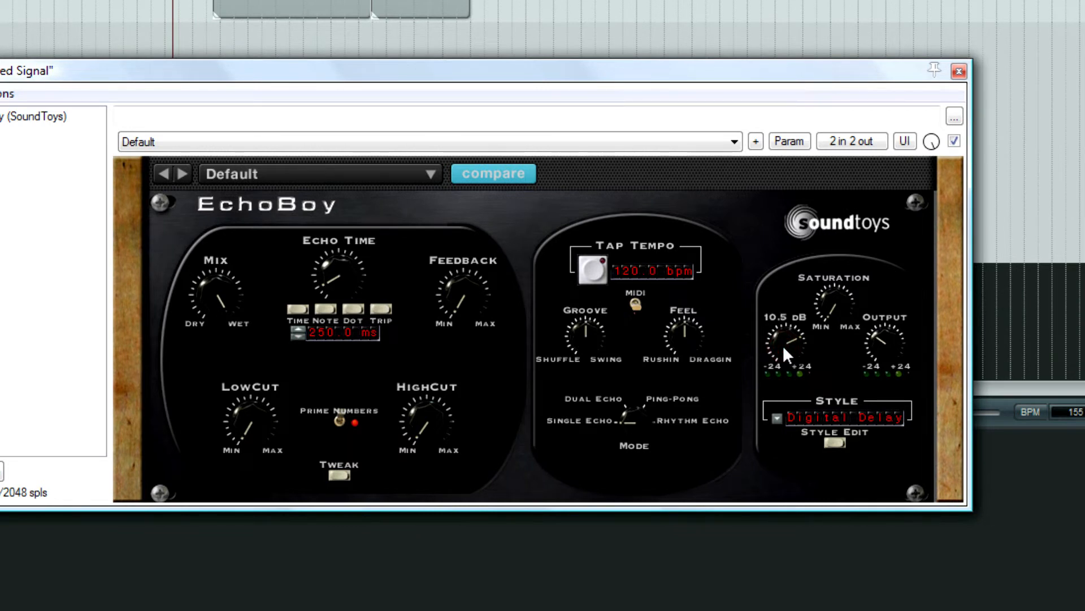
pyautogui.click(885, 341)
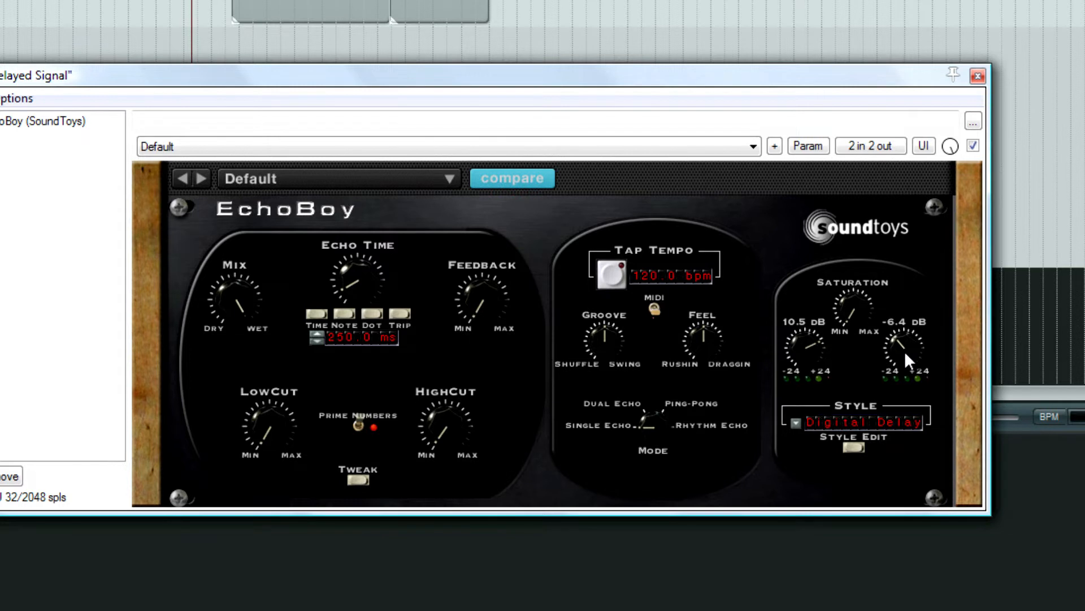
pyautogui.moveTo(902, 348); pyautogui.dragTo(900, 438)
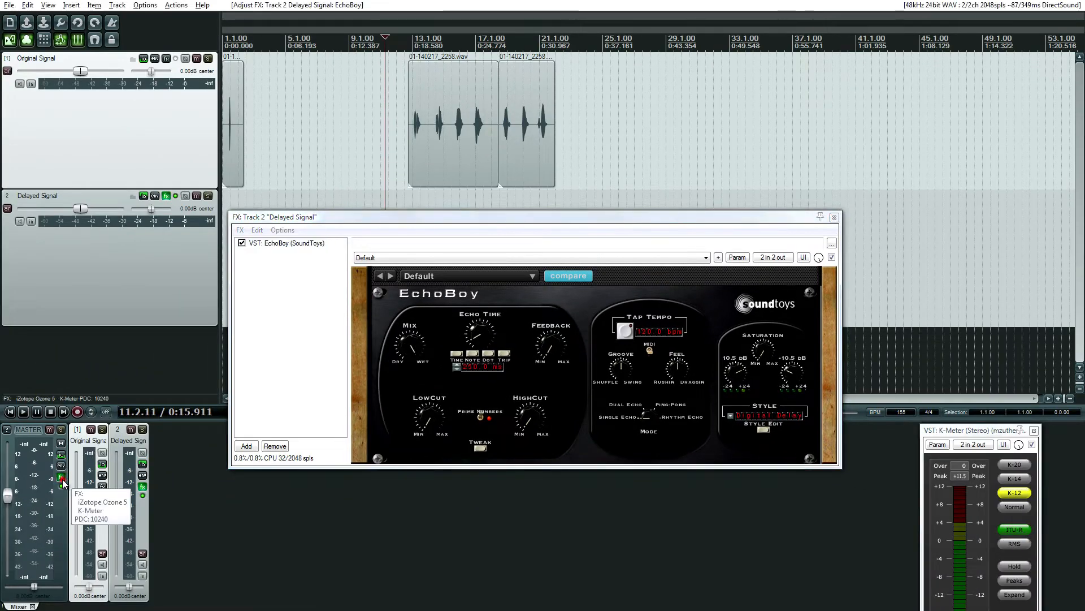
# Step: Examine the iZotope Ozone 5 maximizer settings in the master track's effects chain and close the window
pyautogui.click(61, 478)
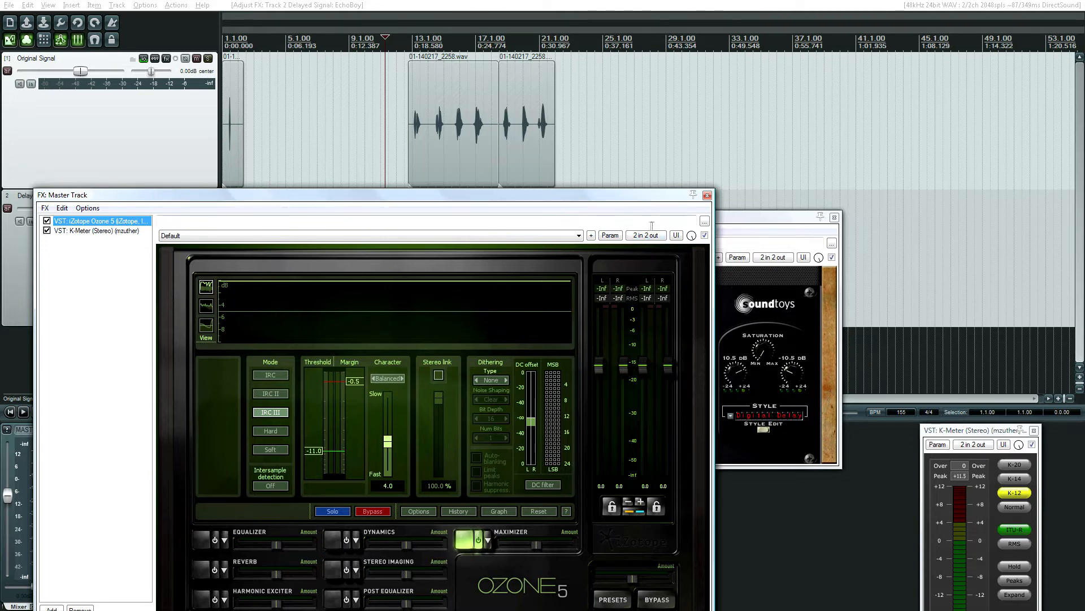
pyautogui.click(707, 195)
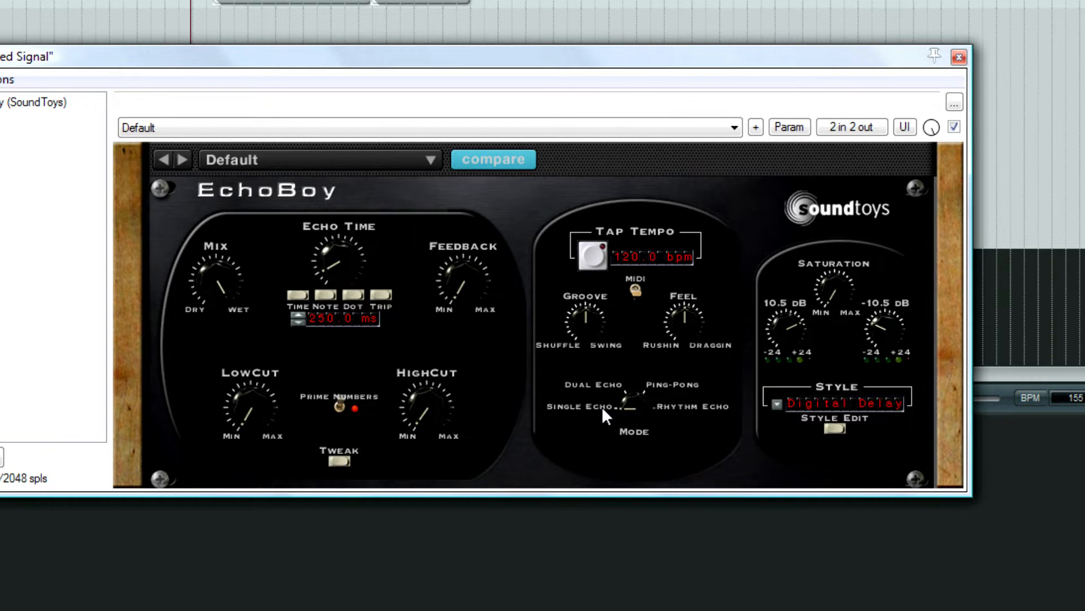
# Step: Look through EchoBoy's available echo styles and keep Digital Delay selected
pyautogui.click(852, 412)
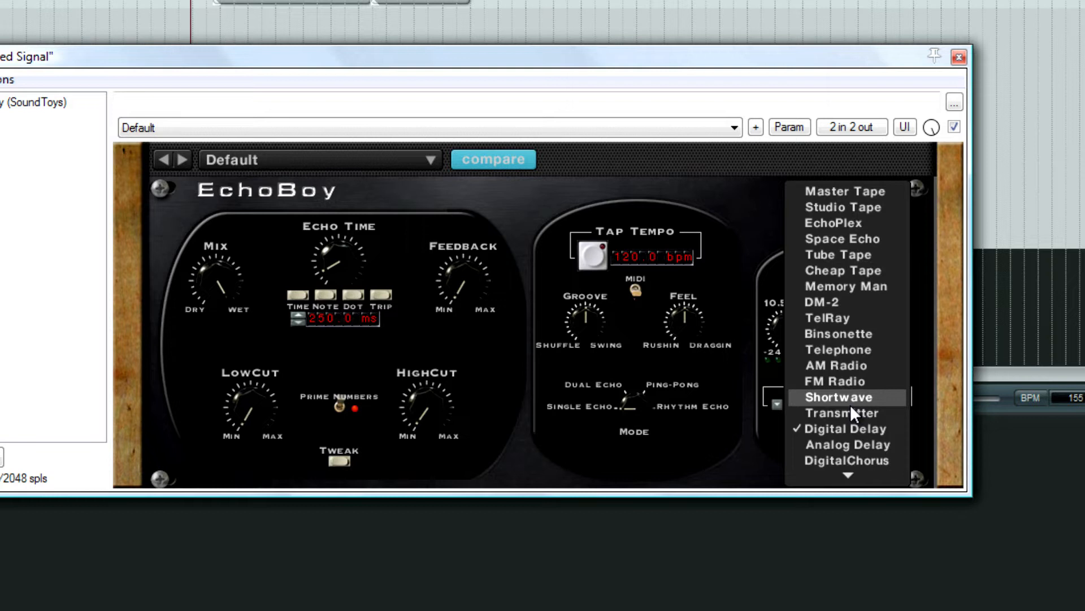
pyautogui.click(862, 435)
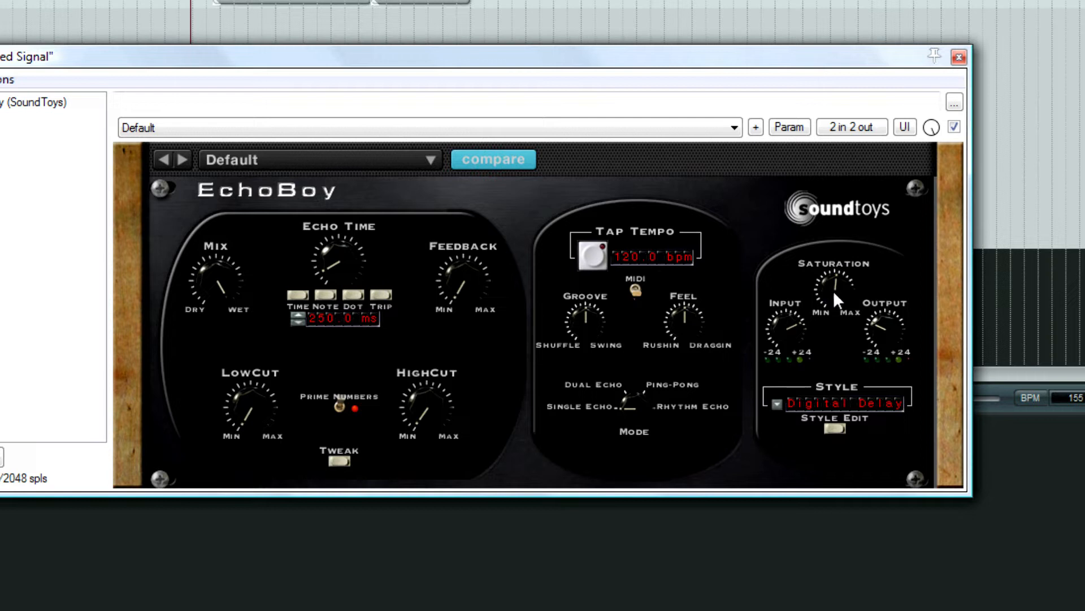
# Step: Adjust EchoBoy's saturation to just below its midpoint and switch the echo mode to Dual Echo
pyautogui.moveTo(840, 292); pyautogui.dragTo(841, 252)
pyautogui.click(604, 384)
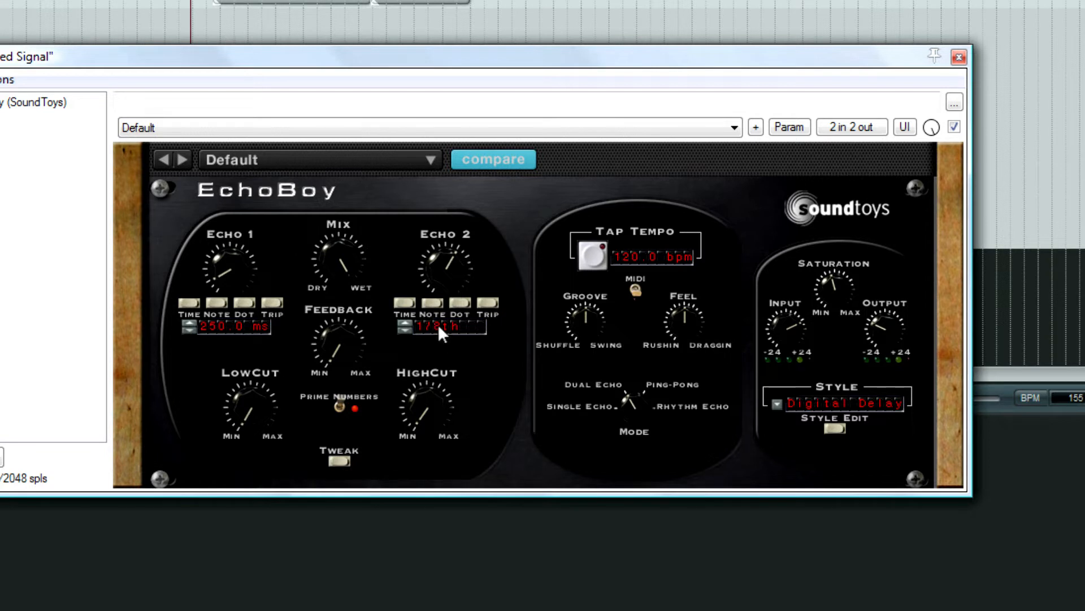
# Step: Try dotted and triplet note timing on EchoBoy's Echo 2 and return it to millisecond time
pyautogui.click(404, 304)
pyautogui.click(460, 304)
pyautogui.click(482, 303)
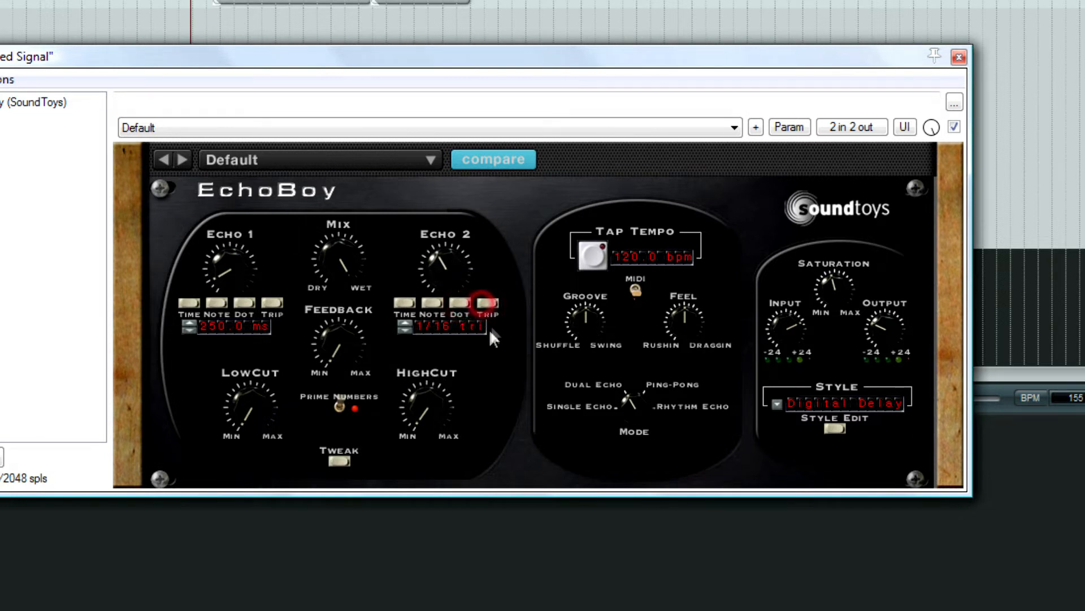
pyautogui.click(405, 303)
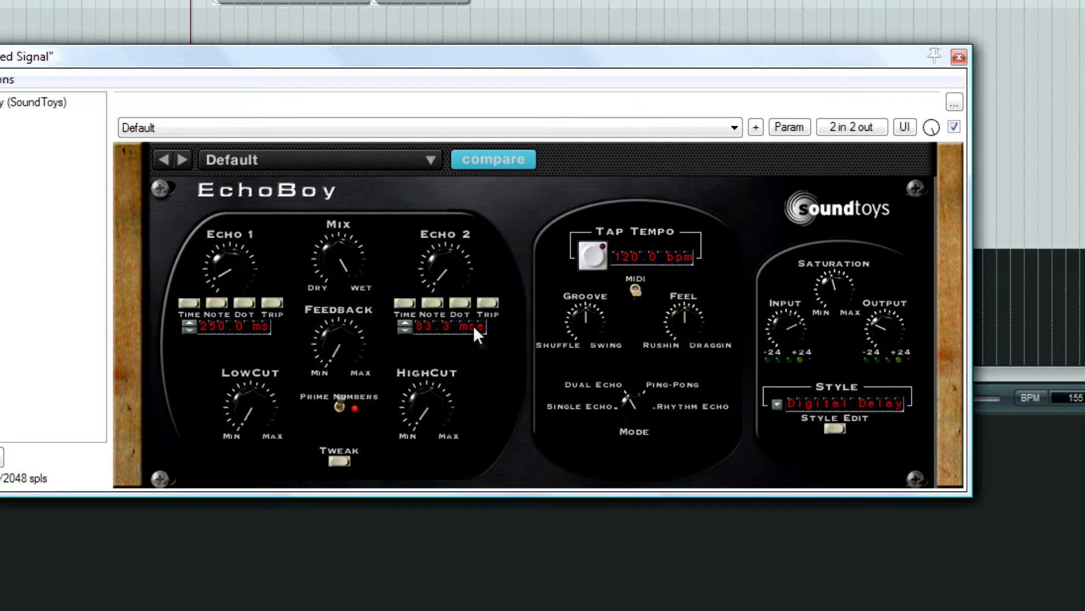
# Step: Set both Echo 1 and Echo 2 delay times to 500 ms
pyautogui.click(232, 323)
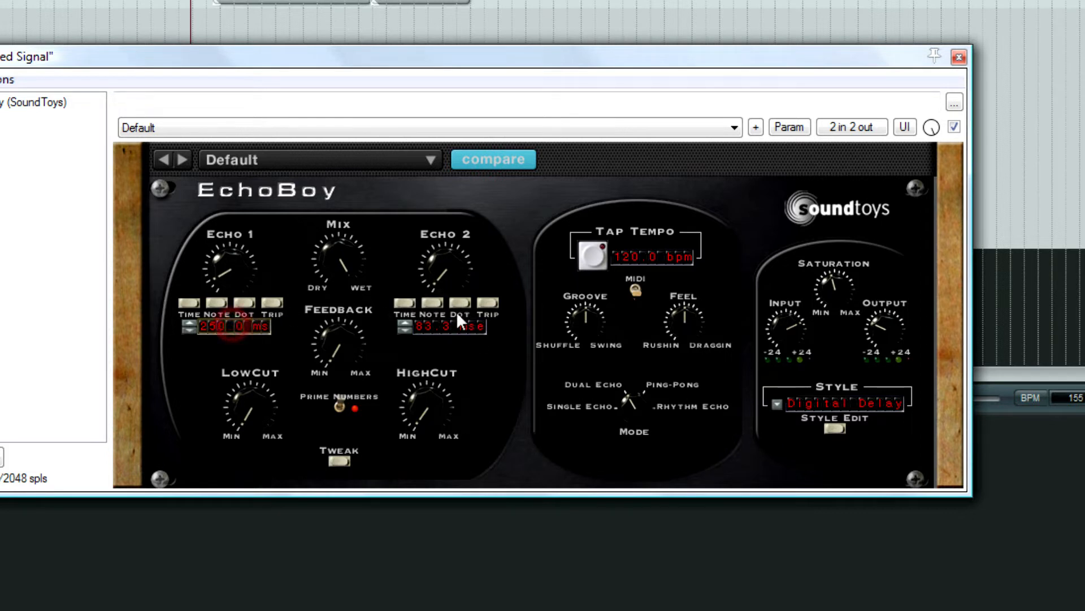
pyautogui.write('500')
pyautogui.press('Return')
pyautogui.click(439, 327)
pyautogui.write('5')
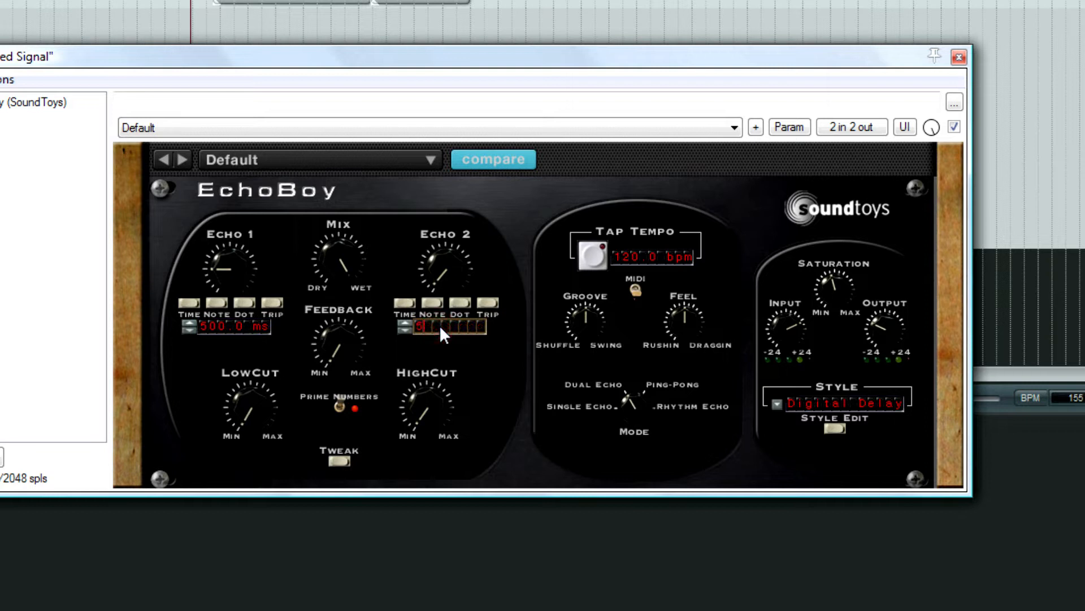
pyautogui.press('Return')
# Step: Compare the Single Echo and Ping-Pong modes and leave EchoBoy in Single Echo mode
pyautogui.click(600, 410)
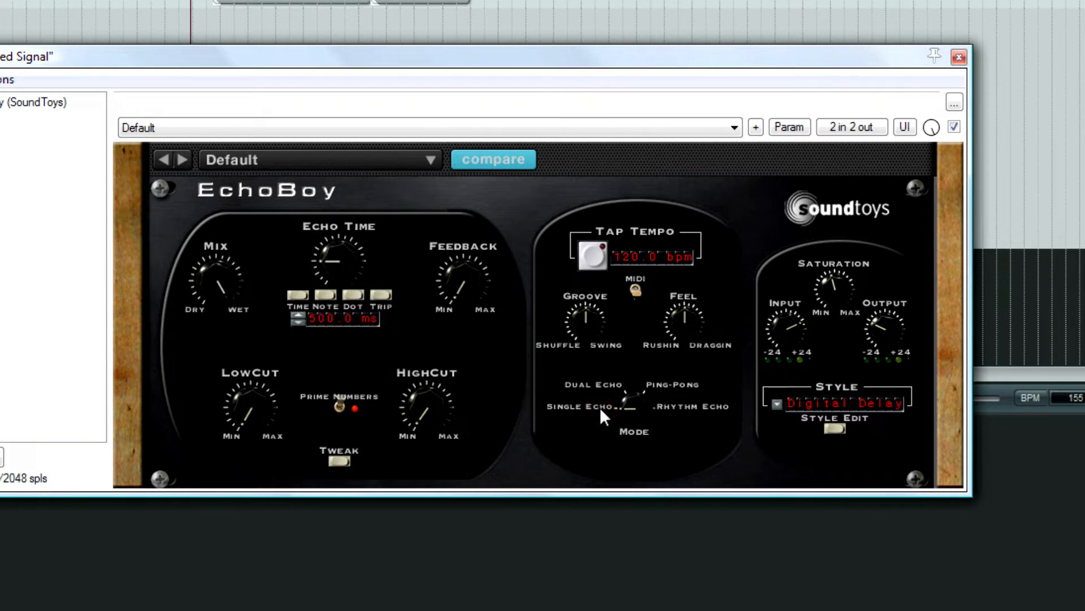
pyautogui.click(670, 389)
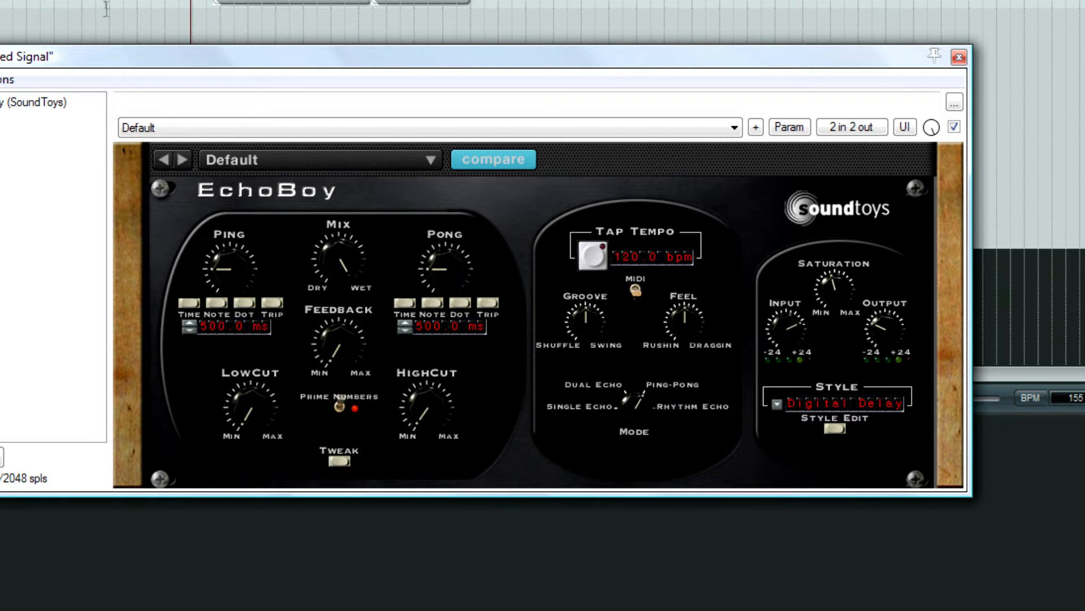
pyautogui.click(595, 407)
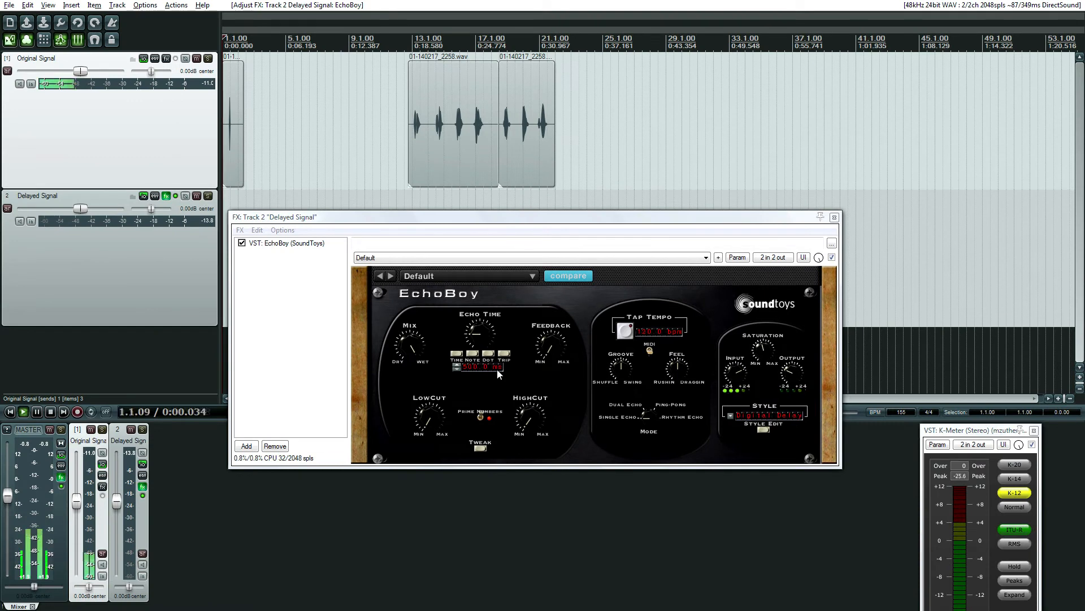
# Step: Stop playback, look at the tweak controls for Single Echo mode and close them
pyautogui.press('space')
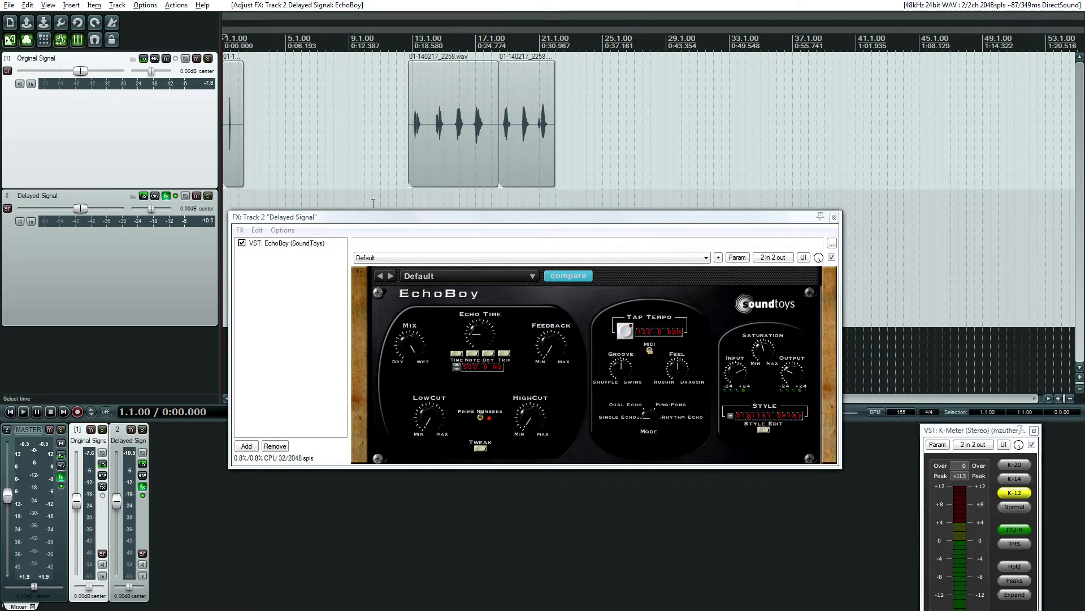
pyautogui.click(480, 448)
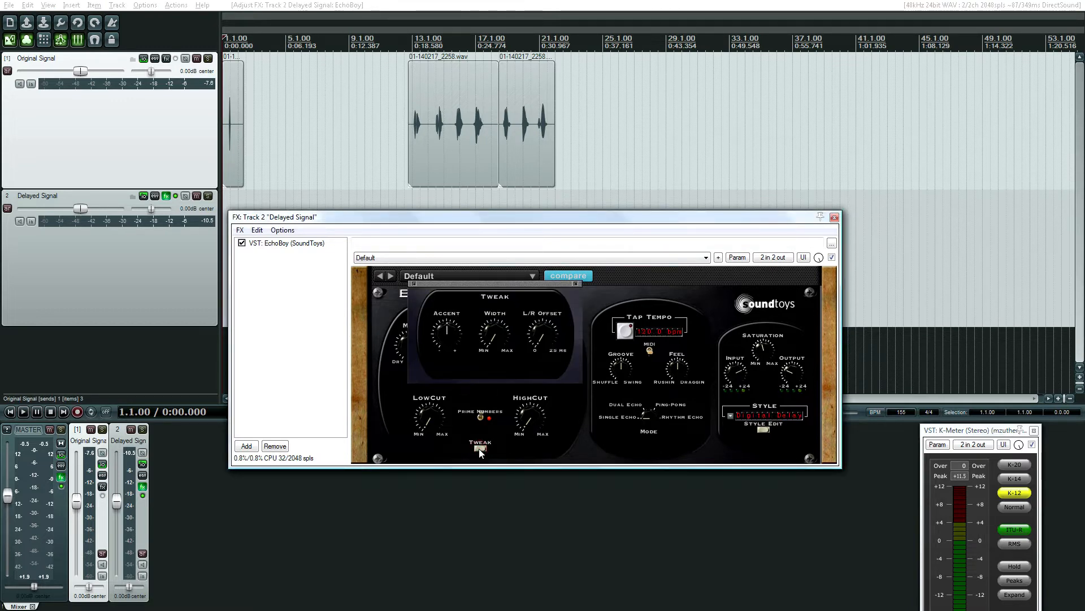
pyautogui.click(480, 449)
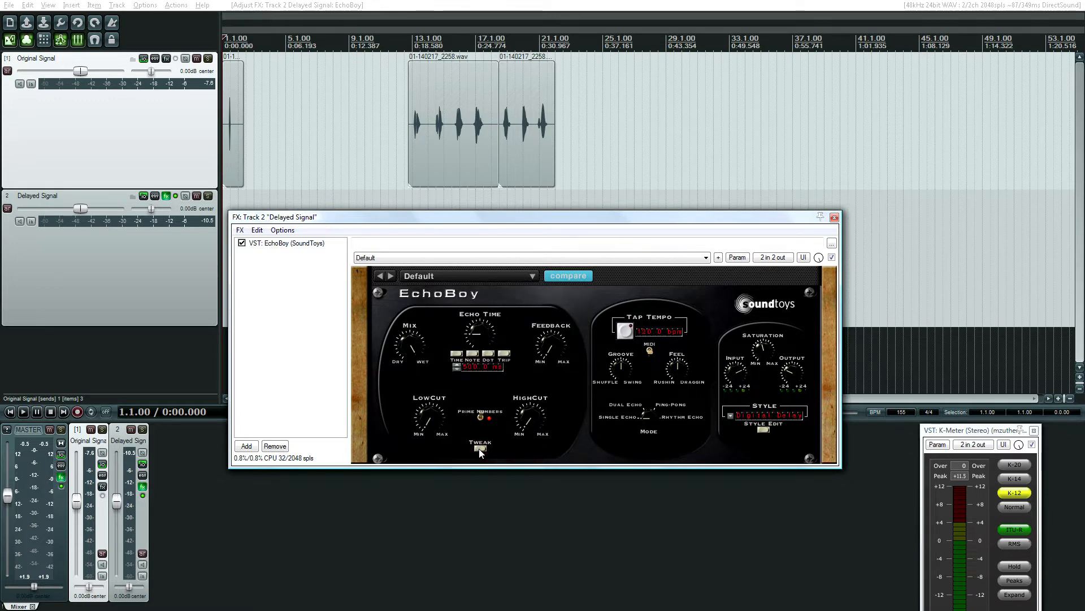
pyautogui.moveTo(84, 208)
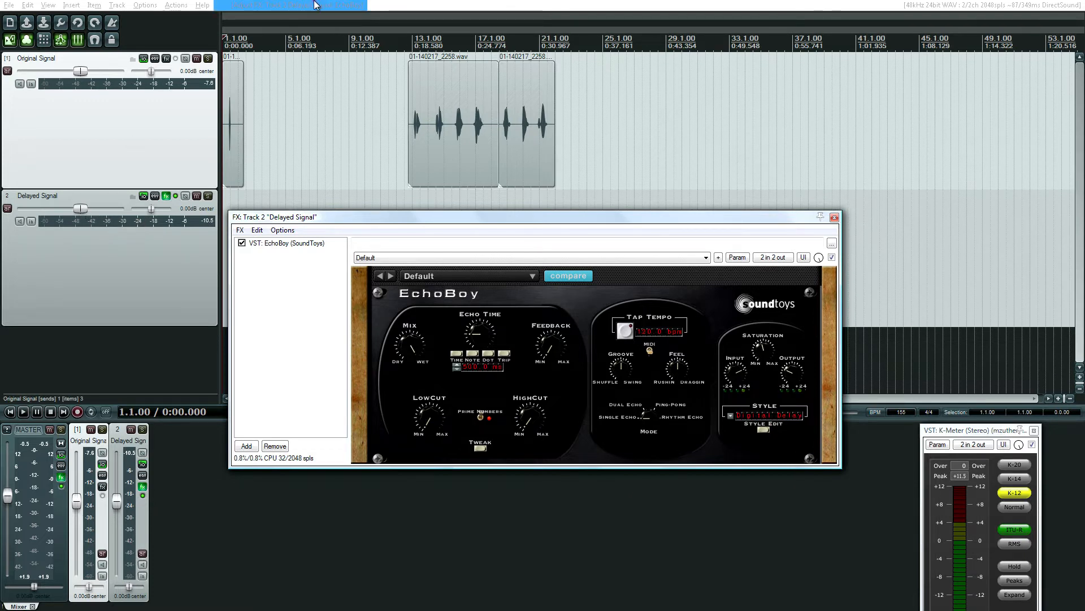
pyautogui.hotkey('ctrl', 'alt', 'z')
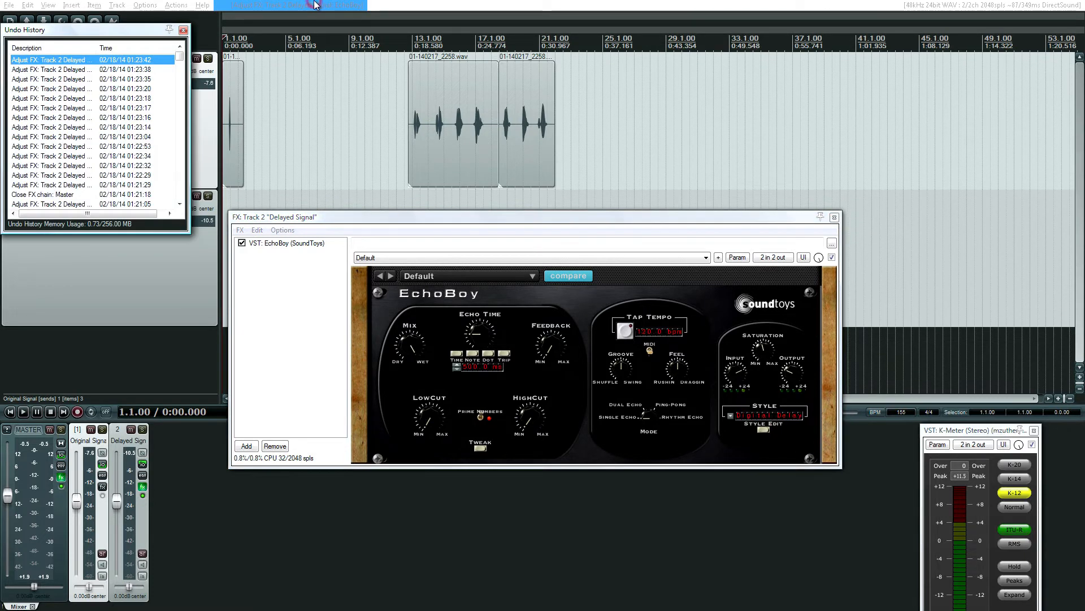
pyautogui.click(184, 32)
# Step: Play the project from its beginning twice to audition the single echo with the Delayed Signal track at 0 dB
pyautogui.click(281, 154)
pyautogui.press('Home')
pyautogui.press('space')
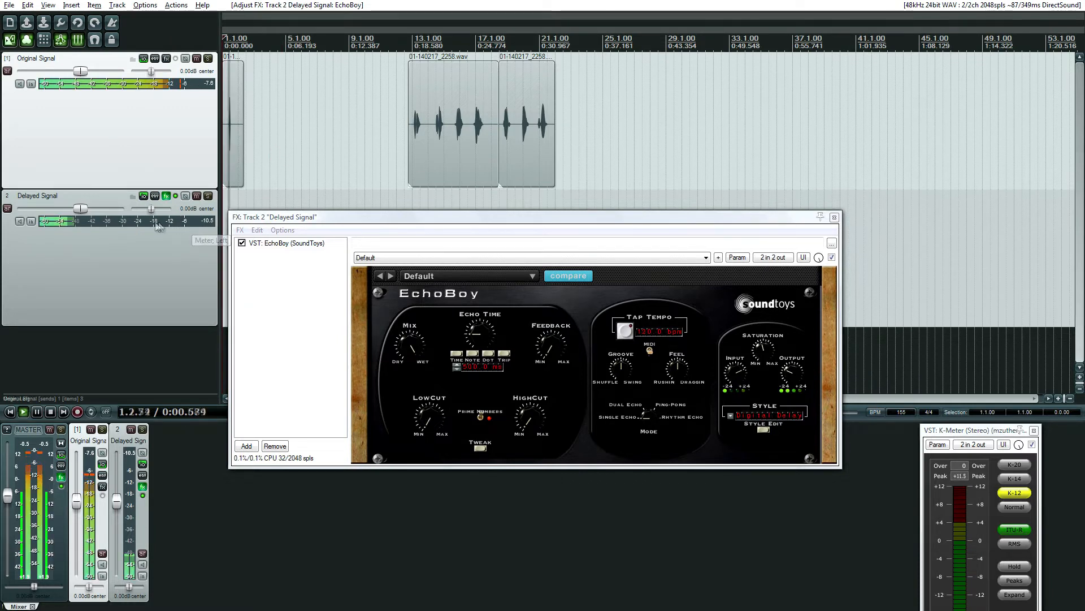
pyautogui.press('space')
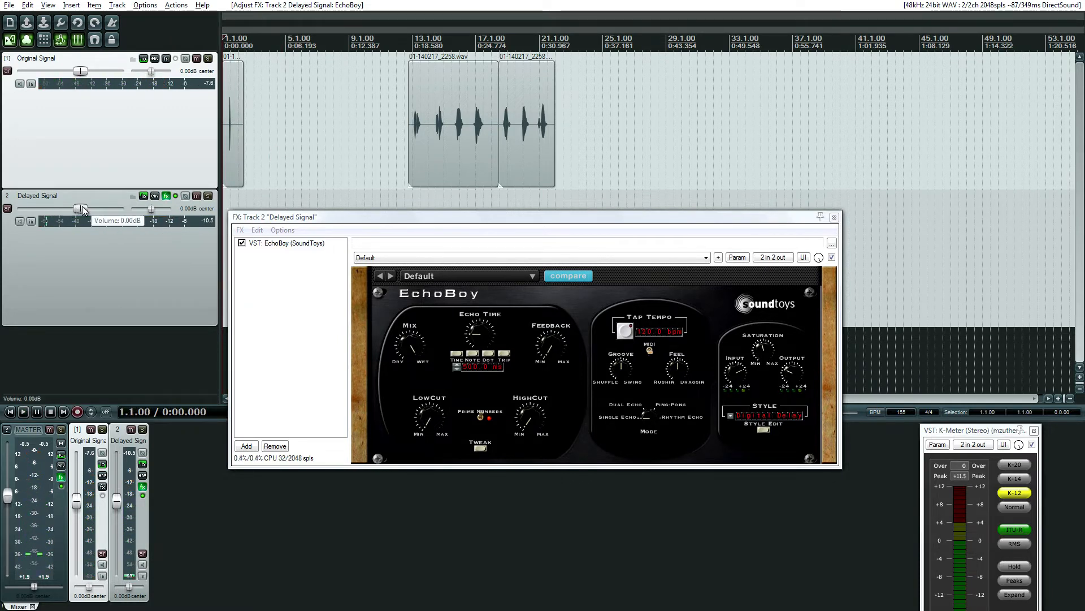
pyautogui.press('space')
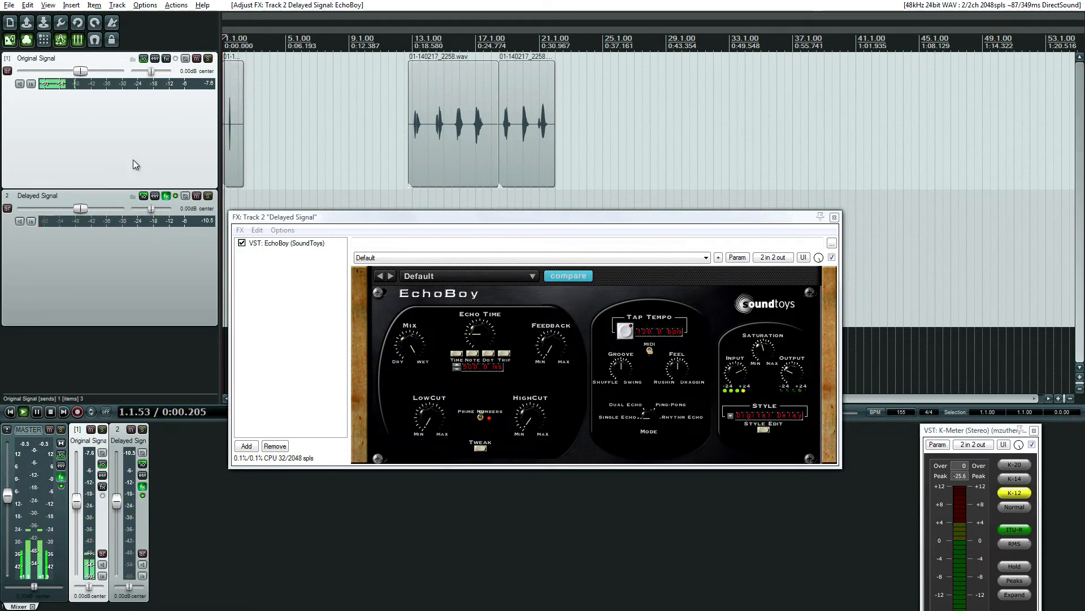
pyautogui.press('space')
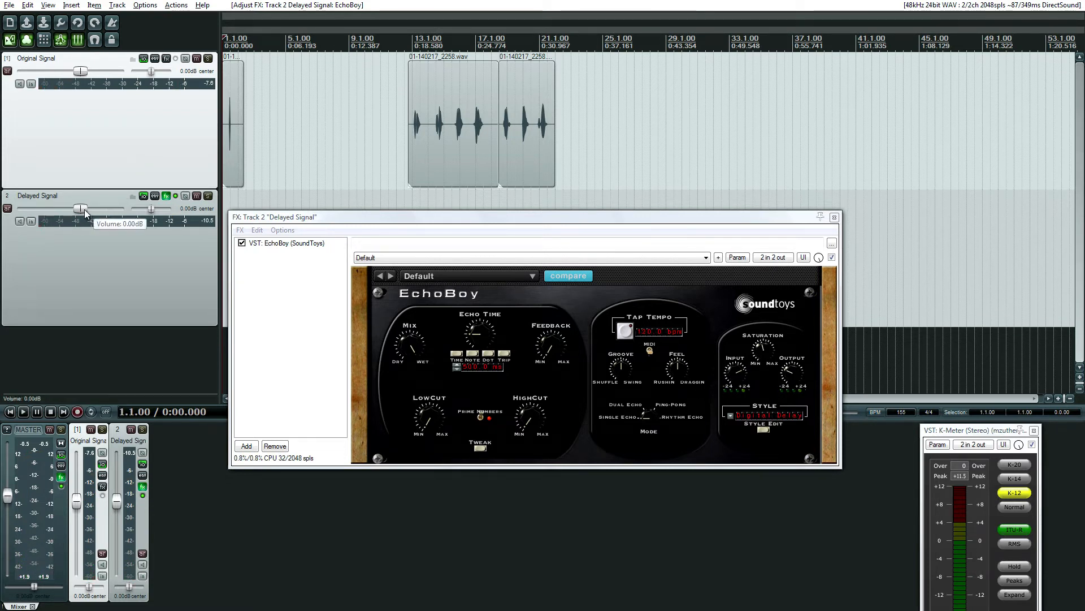
# Step: Audition the Delayed Signal track at -7.78 dB and -14.8 dB, and reset its volume to 0 dB
pyautogui.moveTo(84, 209); pyautogui.dragTo(71, 219)
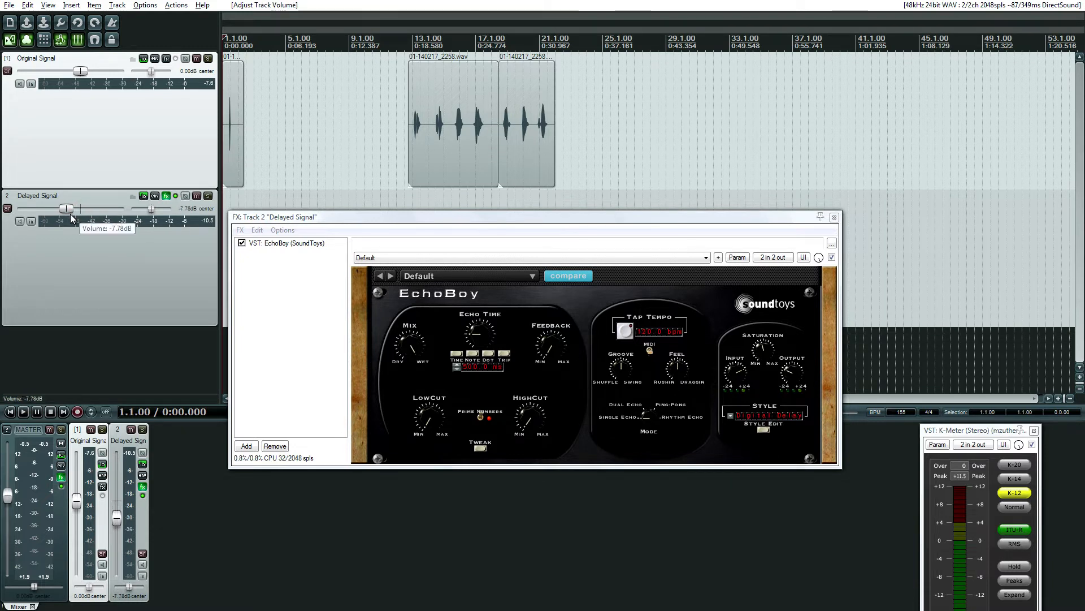
pyautogui.press('space')
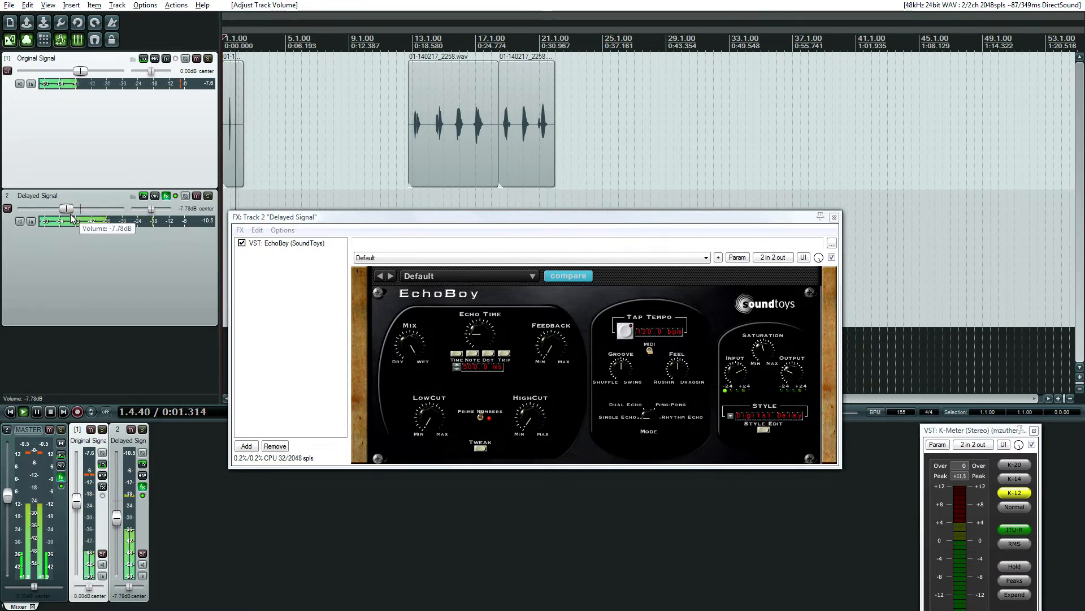
pyautogui.press('space')
pyautogui.moveTo(71, 217); pyautogui.dragTo(56, 211)
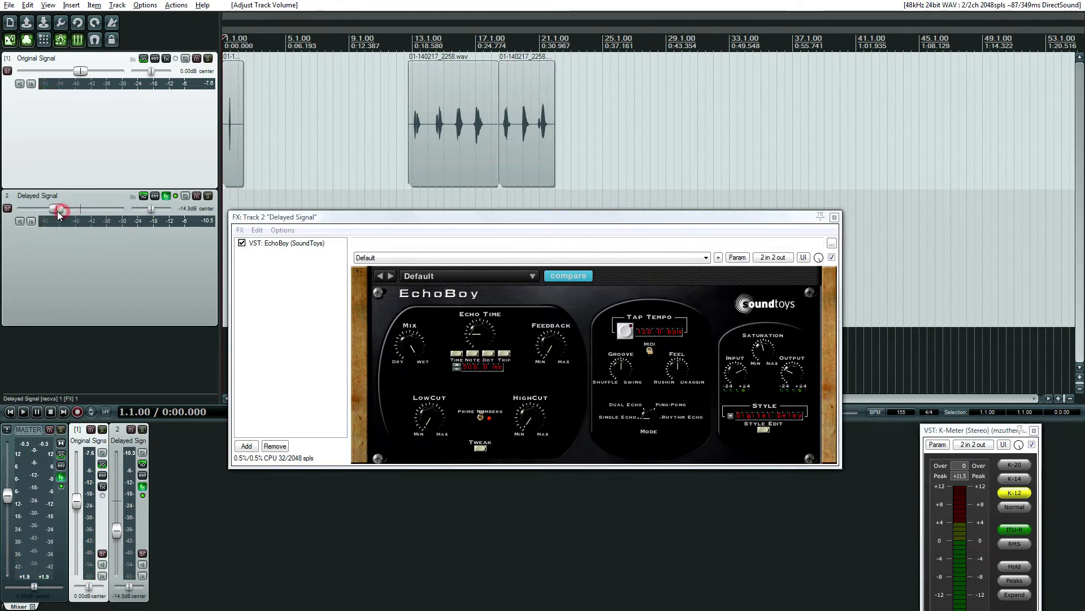
pyautogui.press('space')
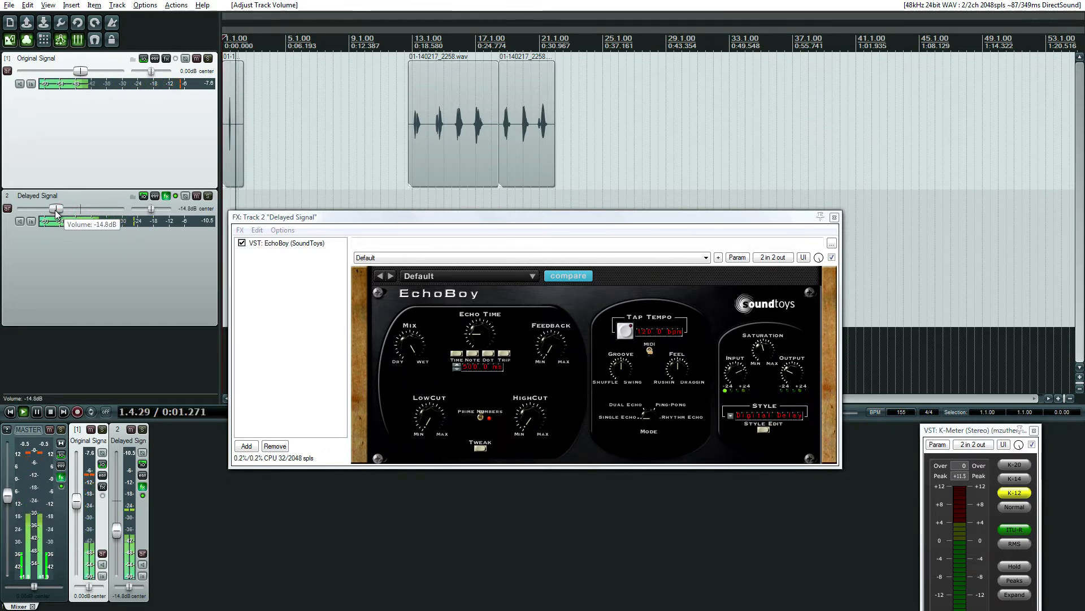
pyautogui.press('space')
pyautogui.moveTo(56, 211); pyautogui.dragTo(57, 212)
pyautogui.doubleClick(57, 212)
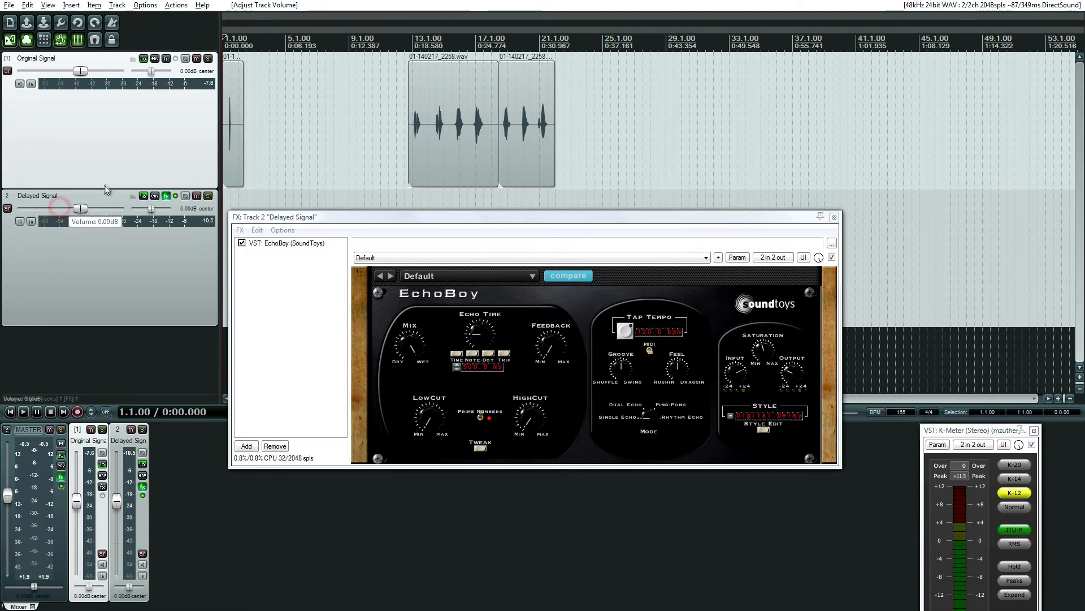
# Step: Switch EchoBoy to Dual Echo mode and audition it with both echoes at 500 ms
pyautogui.click(289, 166)
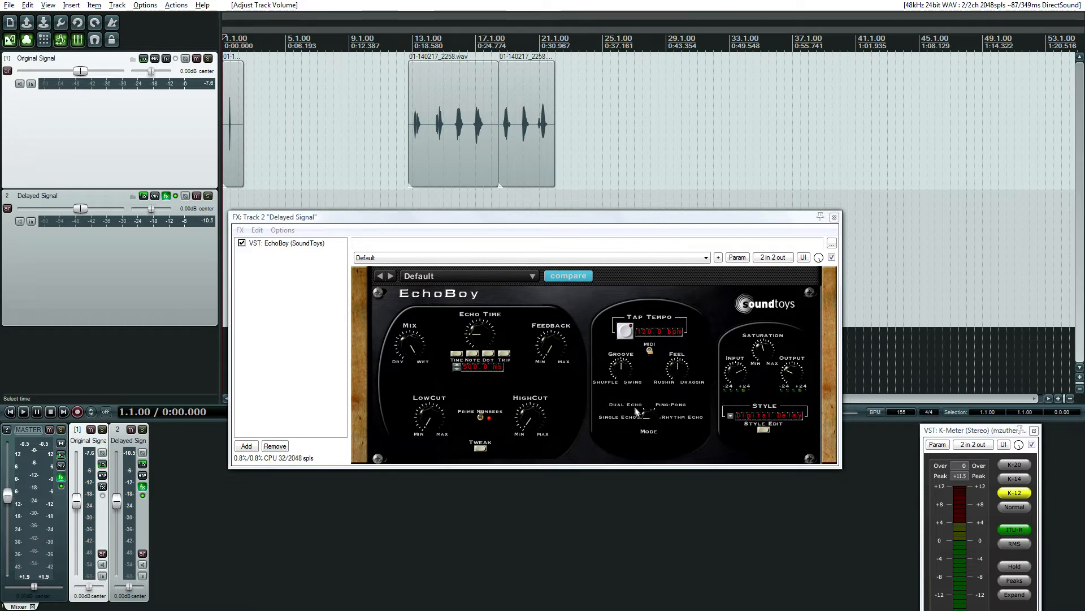
pyautogui.click(629, 404)
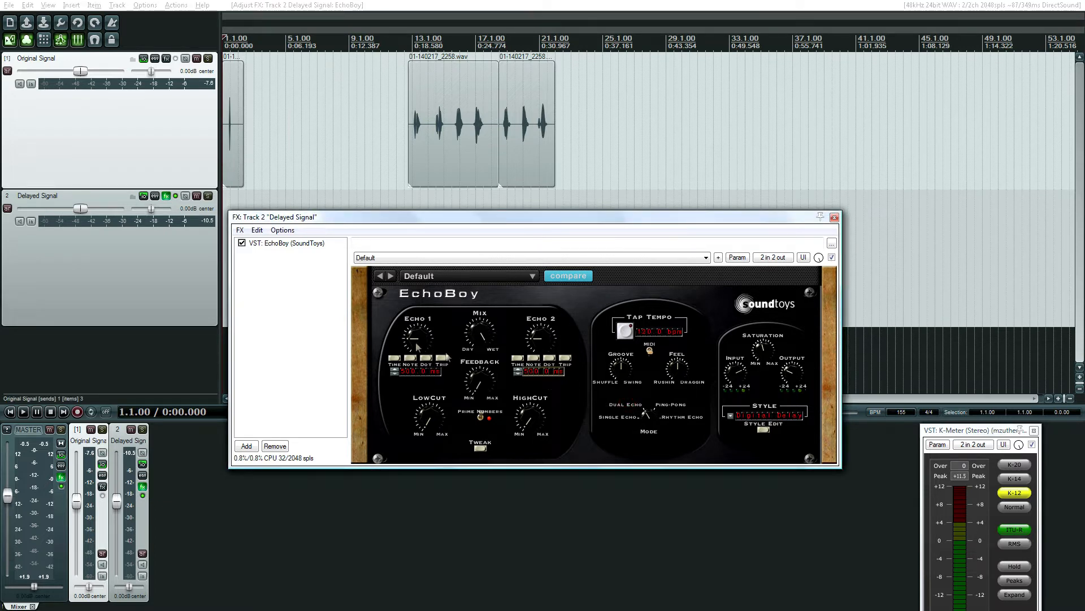
pyautogui.press('space')
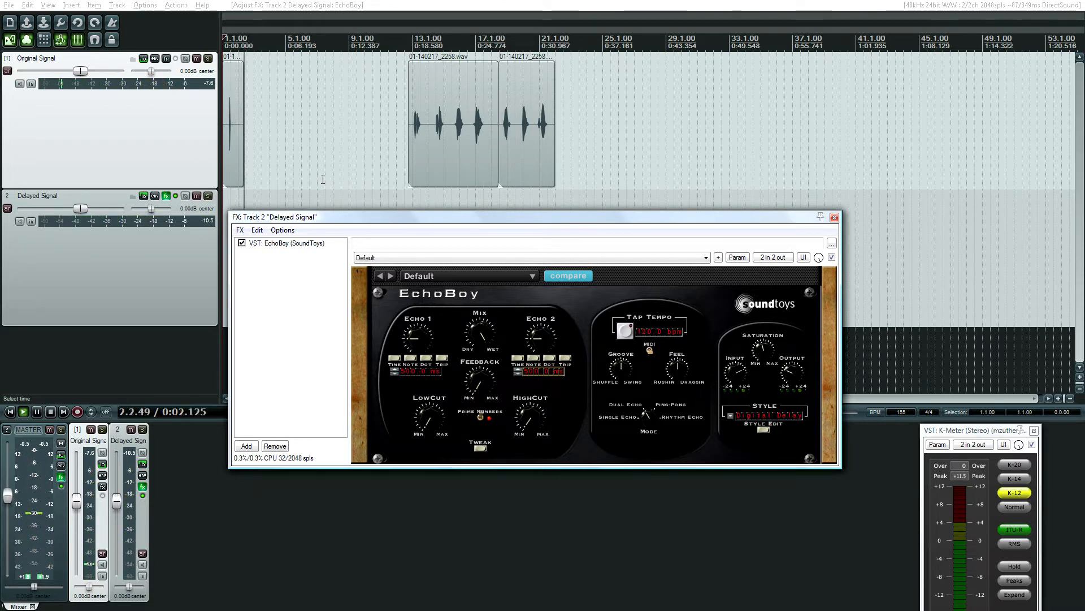
pyautogui.press('space')
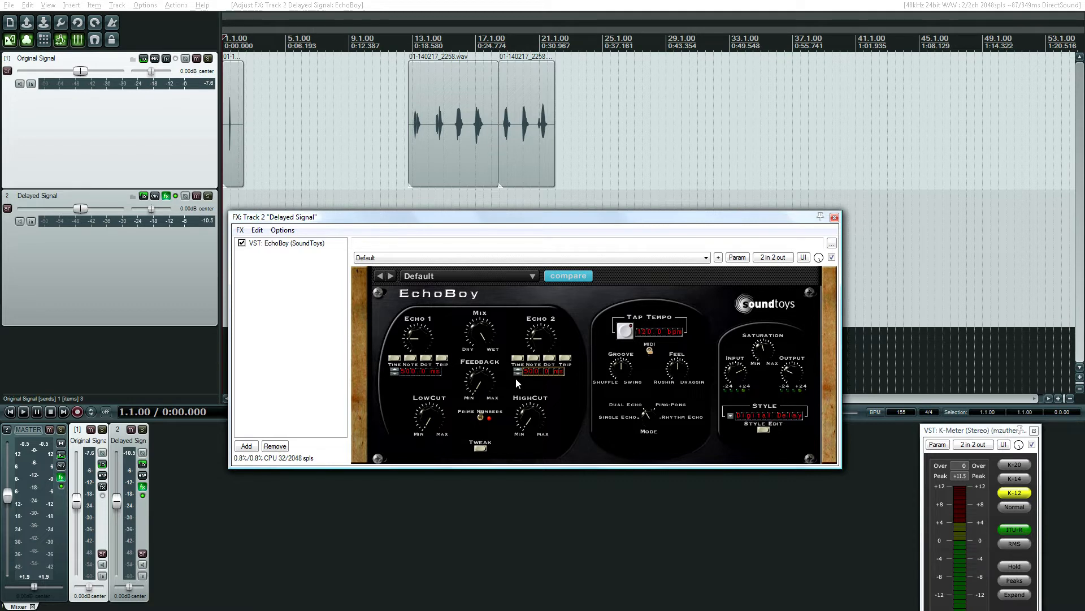
# Step: Look over the tweak controls for Dual Echo mode and set Echo 2's time to 1000 ms
pyautogui.click(480, 448)
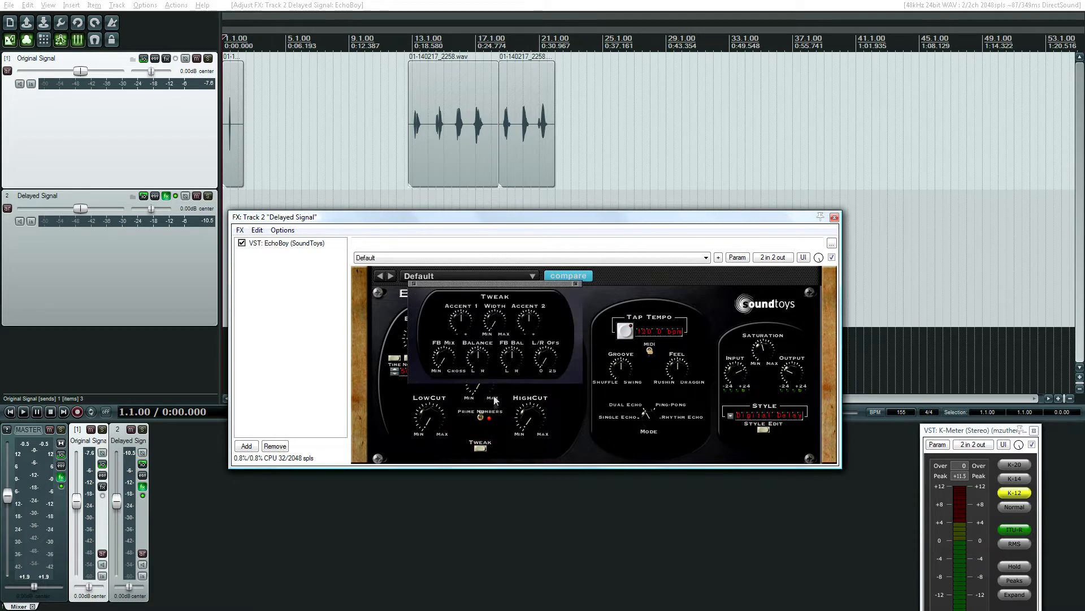
pyautogui.click(576, 285)
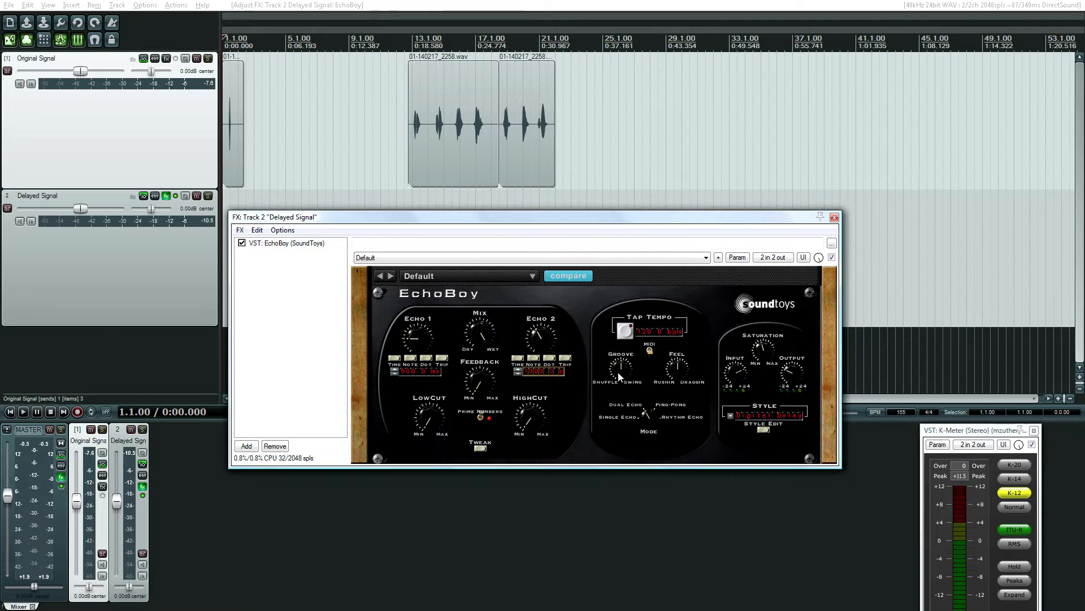
# Step: Play the project from its beginning to audition the dual echo with times of 500 ms and 1000 ms
pyautogui.click(360, 171)
pyautogui.press('space')
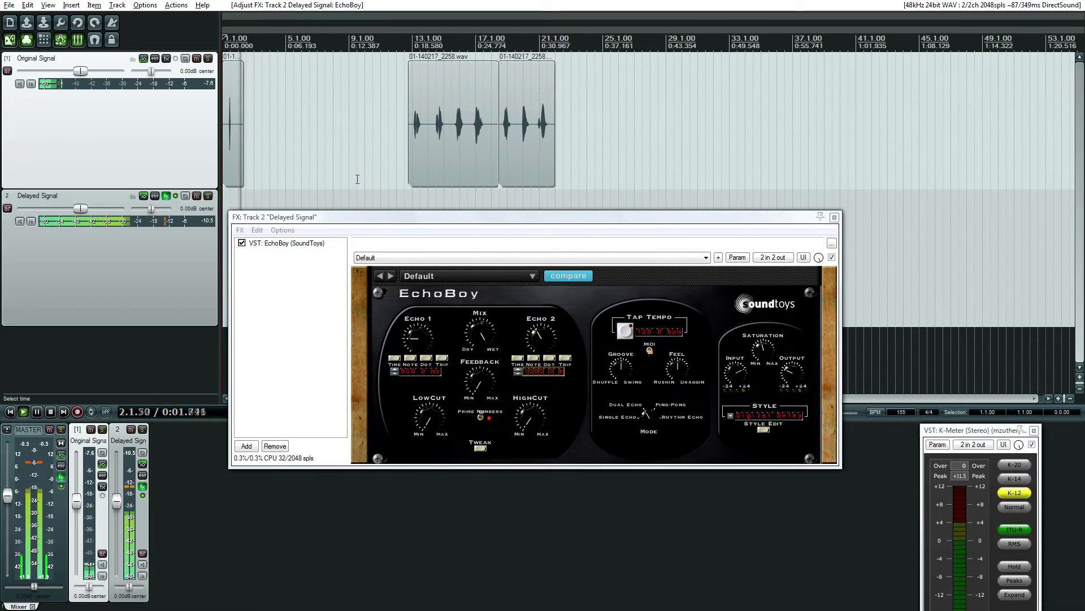
pyautogui.press('space')
pyautogui.press('space')
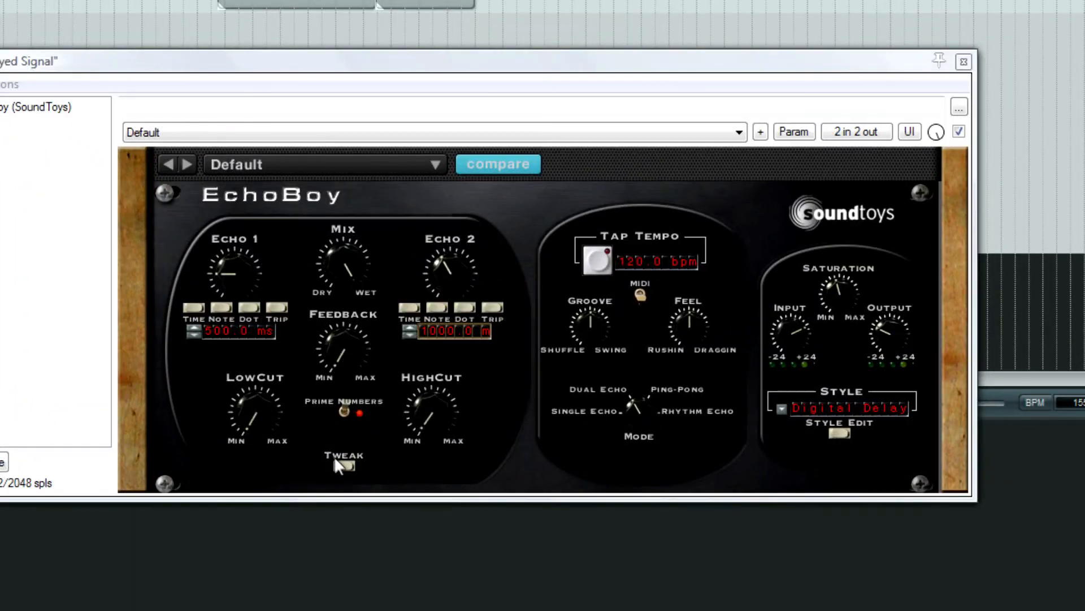
# Step: In the tweak controls, sweep the balance both ways and recentre it, and raise the width well above its midpoint
pyautogui.click(431, 454)
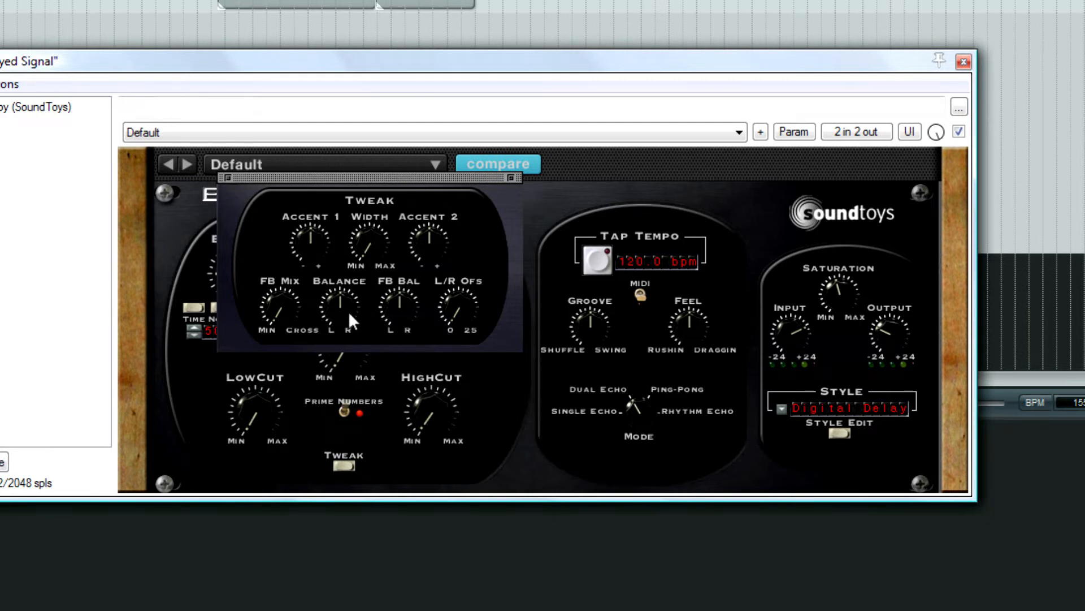
pyautogui.moveTo(343, 310); pyautogui.dragTo(338, 135)
pyautogui.moveTo(340, 311); pyautogui.dragTo(334, 360)
pyautogui.moveTo(367, 255); pyautogui.dragTo(369, 96)
pyautogui.moveTo(369, 243); pyautogui.dragTo(373, 266)
pyautogui.click(227, 178)
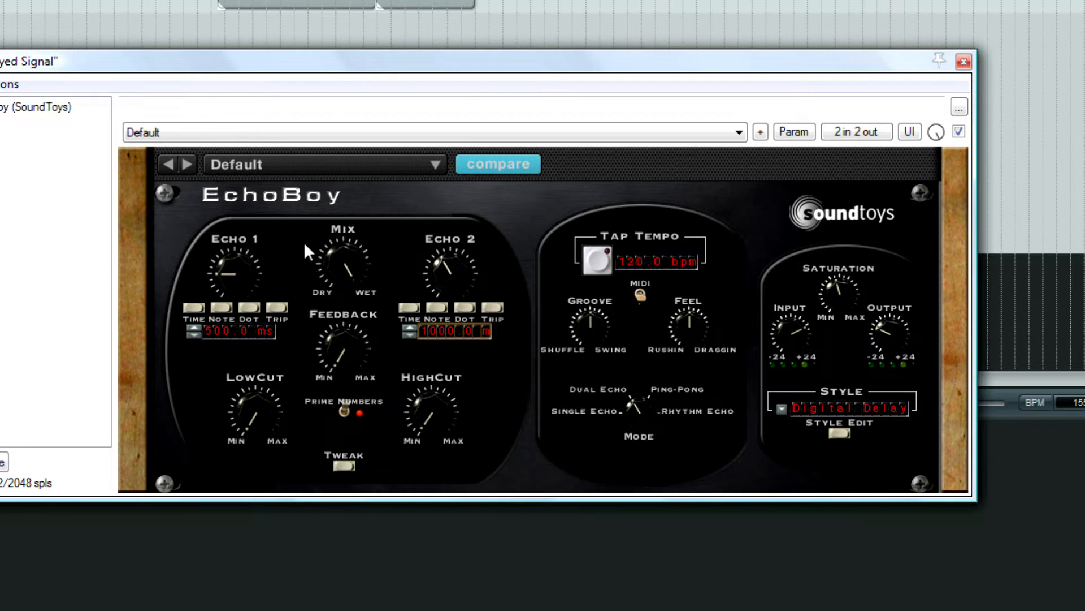
# Step: Reopen the tweak controls, turn the width down and close them
pyautogui.click(340, 464)
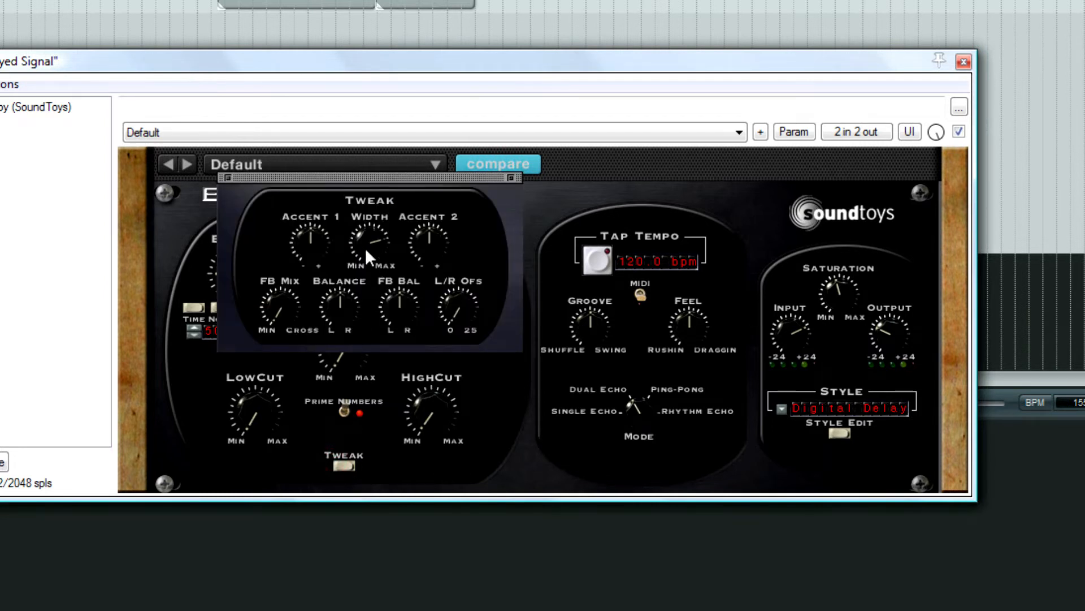
pyautogui.moveTo(368, 248); pyautogui.dragTo(371, 432)
pyautogui.moveTo(368, 246); pyautogui.dragTo(399, 252)
pyautogui.click(228, 178)
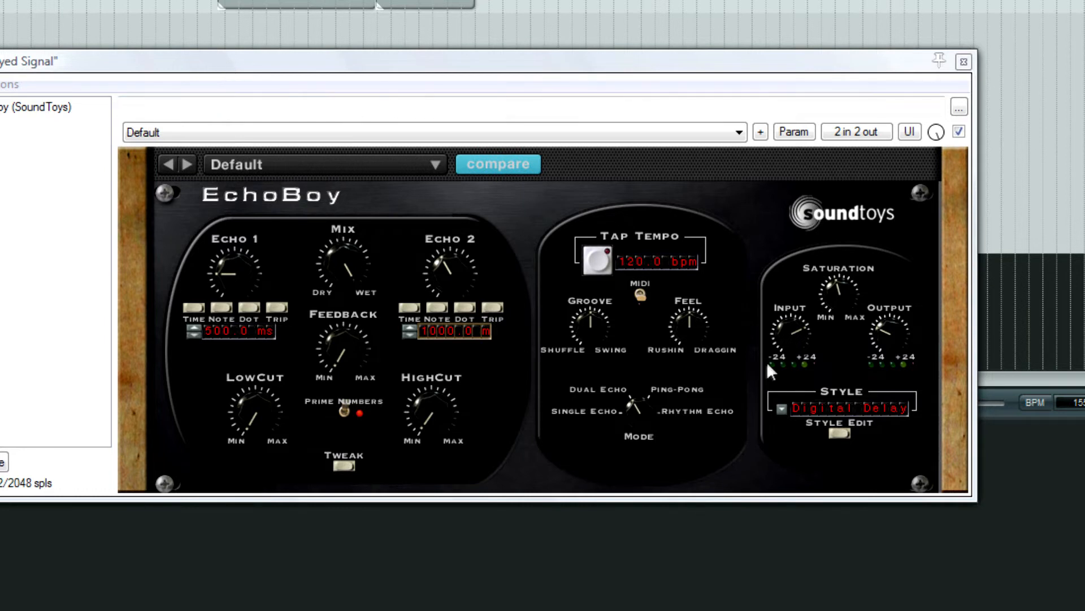
# Step: Switch EchoBoy to Ping-Pong mode and set the Pong time to 500 ms
pyautogui.click(674, 388)
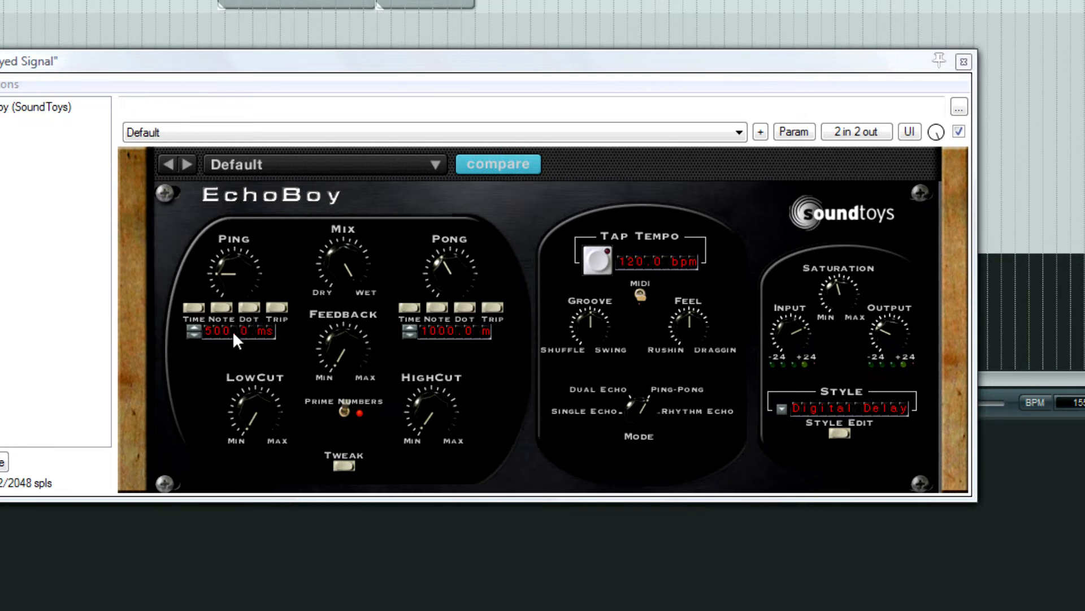
pyautogui.click(449, 332)
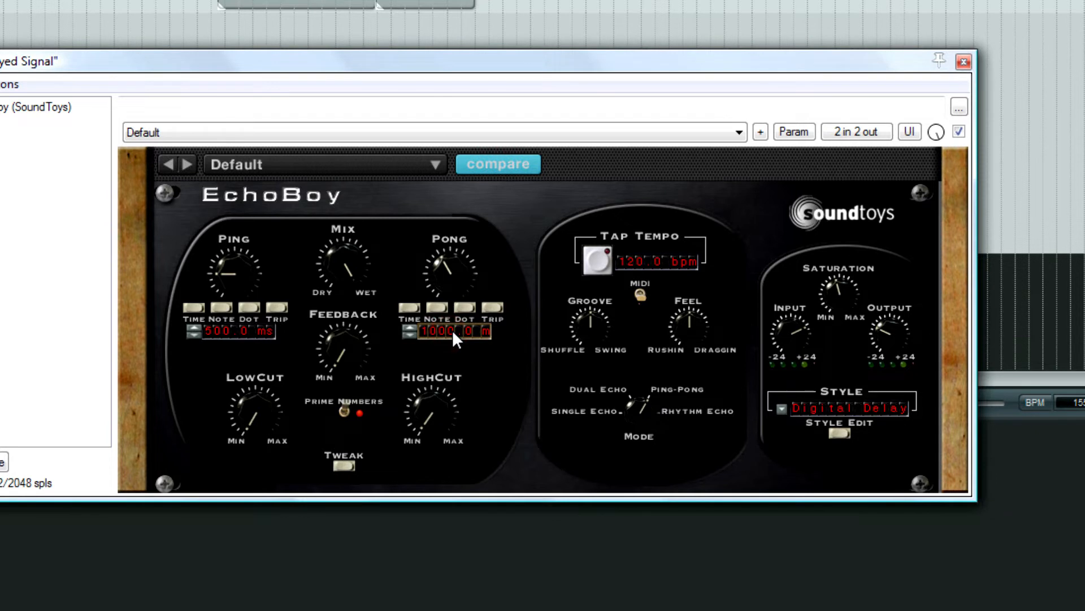
pyautogui.write('500')
pyautogui.press('Return')
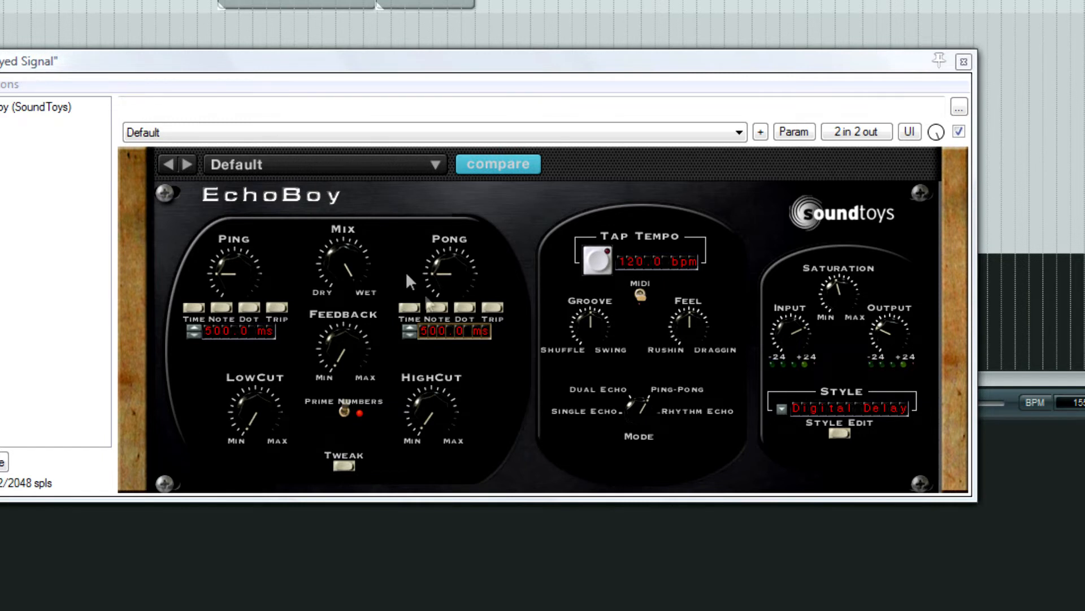
# Step: Look at the Single Echo and Rhythm Echo modes in turn, ending in Single Echo mode
pyautogui.click(565, 408)
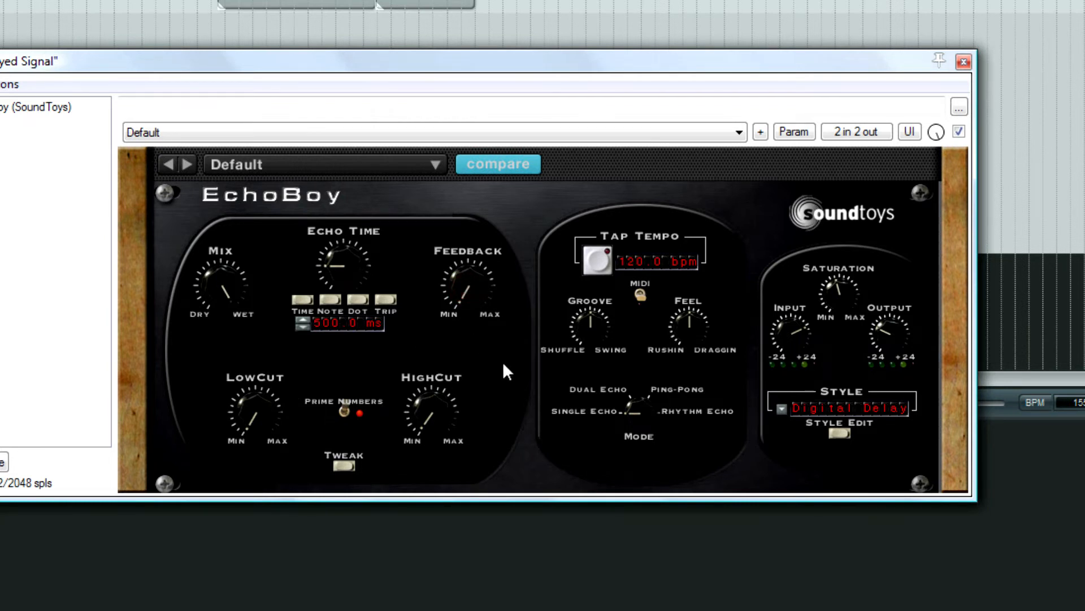
pyautogui.click(699, 417)
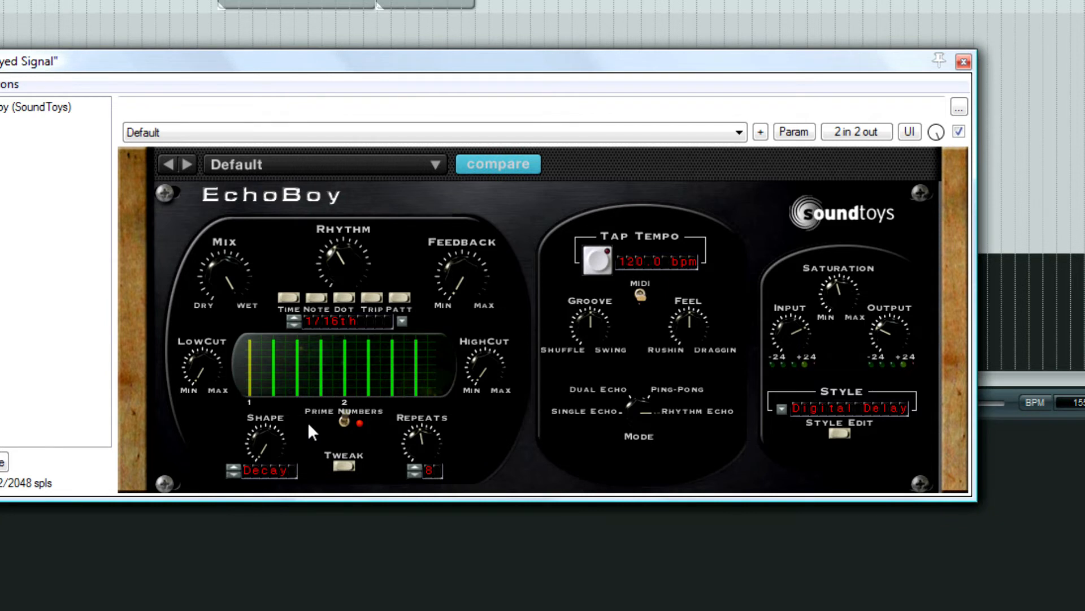
pyautogui.click(592, 414)
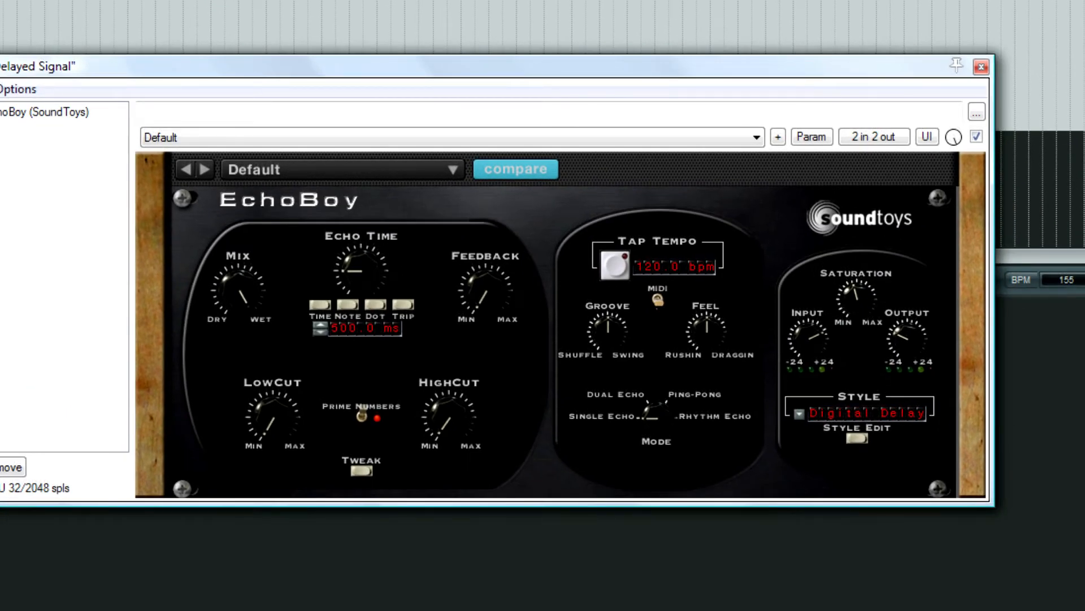
pyautogui.click(24, 7)
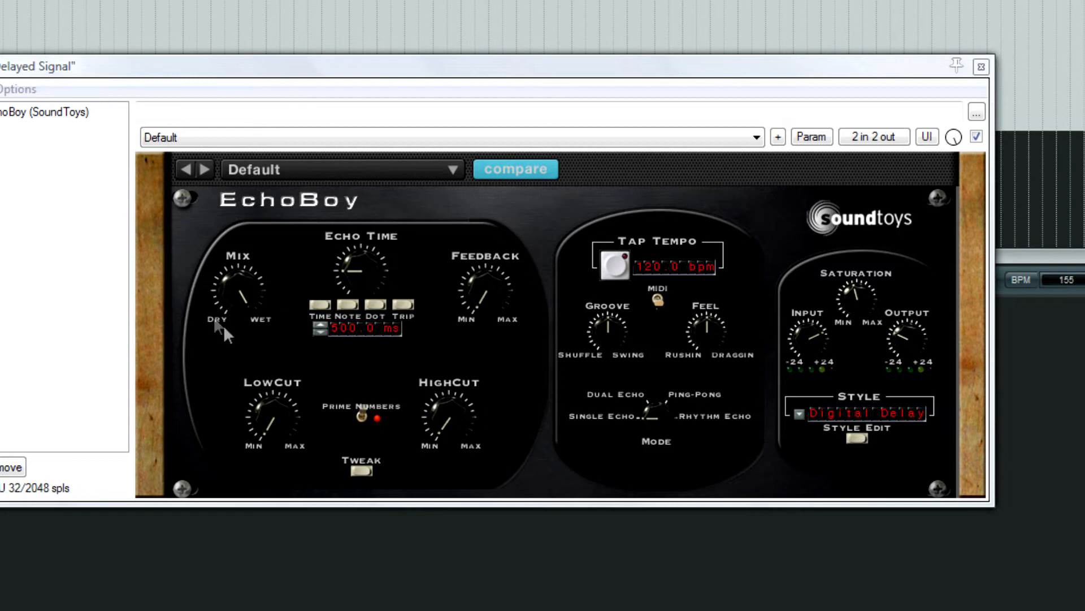
# Step: Turn down the width in the tweak controls of Single Echo mode and close them
pyautogui.click(361, 471)
pyautogui.moveTo(387, 275); pyautogui.dragTo(379, 389)
pyautogui.moveTo(382, 264); pyautogui.dragTo(391, 312)
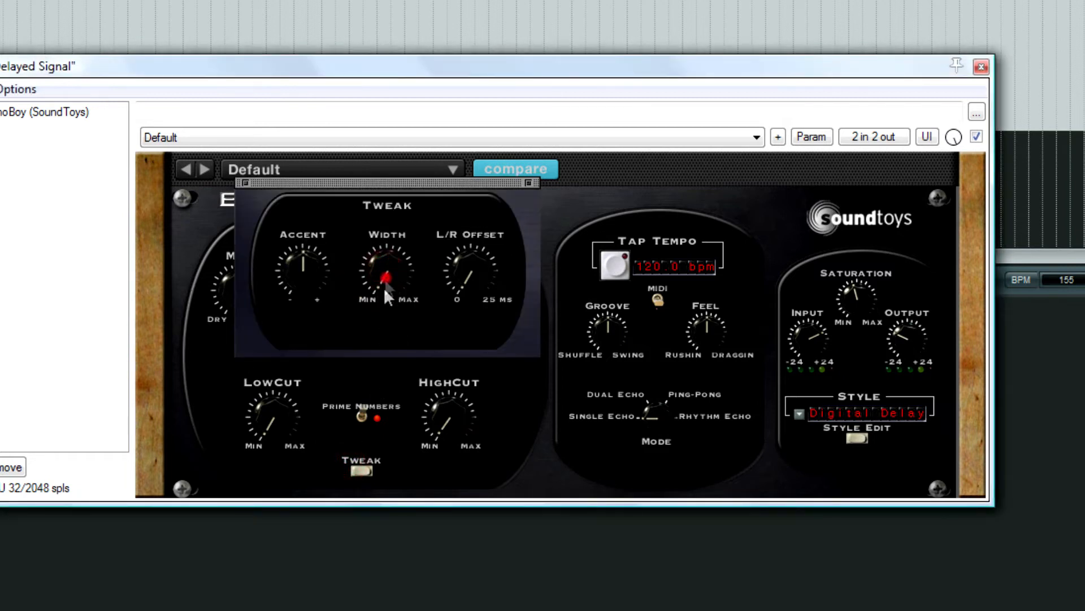
pyautogui.click(528, 183)
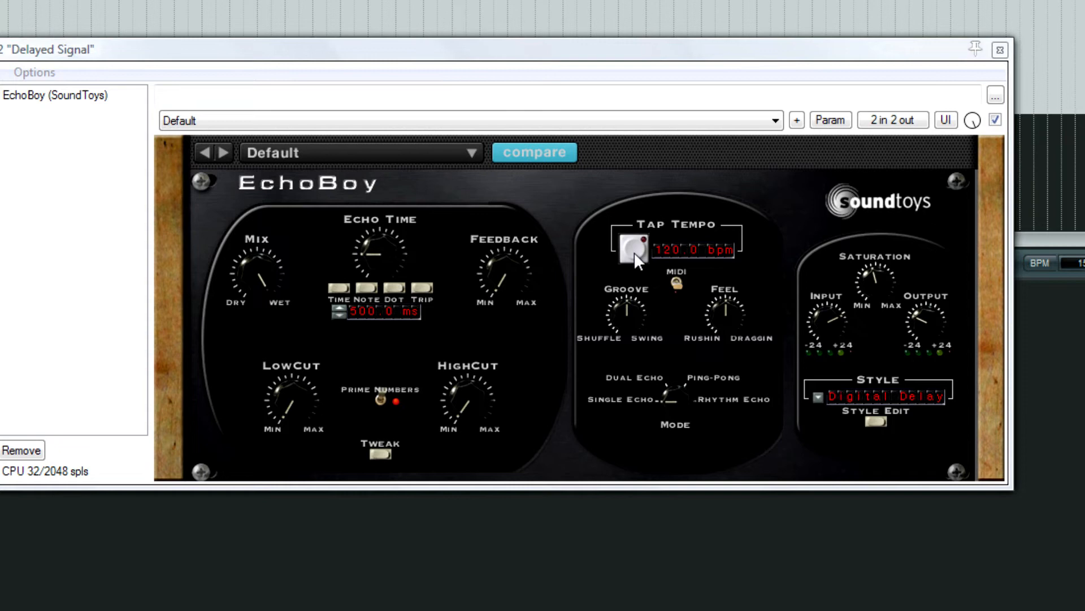
# Step: Move the EchoBoy and K-Meter windows clear of the project tempo, set it to 160 BPM and try EchoBoy's MIDI tempo sync
pyautogui.moveTo(567, 49); pyautogui.dragTo(309, 18)
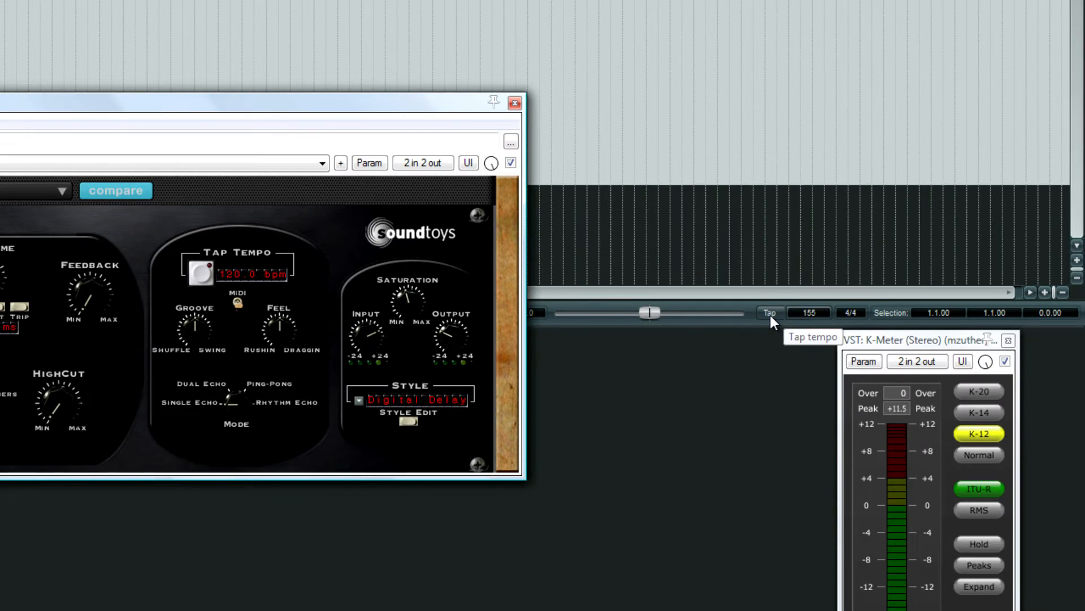
pyautogui.moveTo(884, 341); pyautogui.dragTo(900, 356)
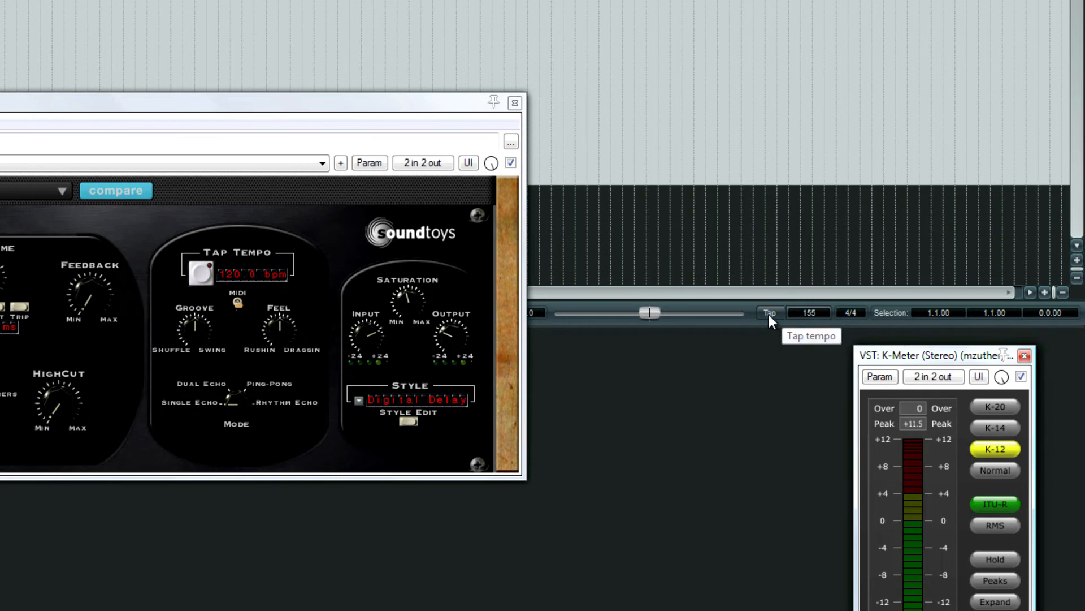
pyautogui.click(809, 312)
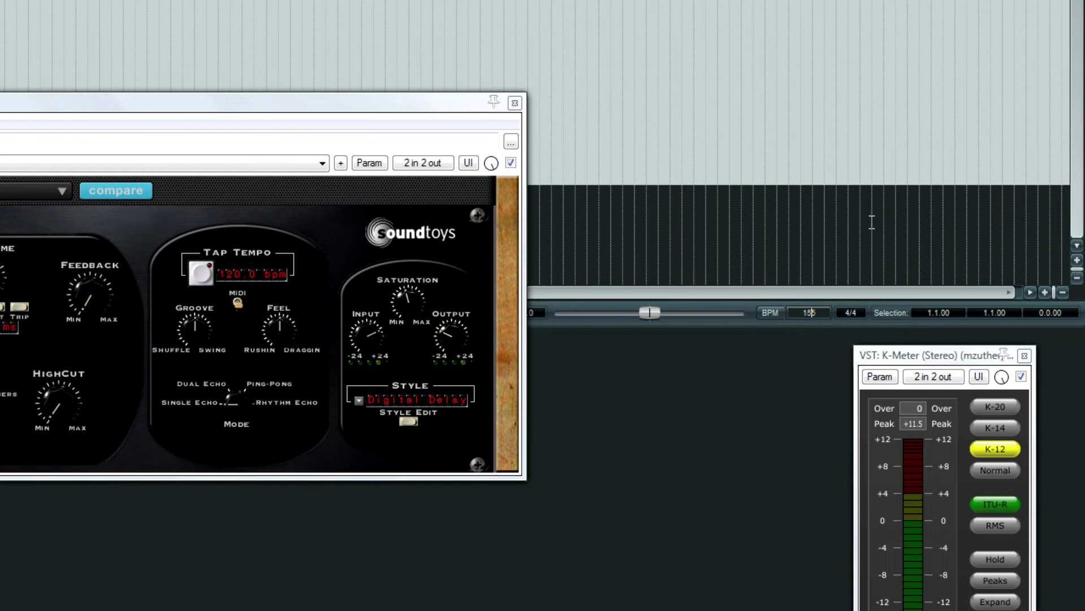
pyautogui.press('BackSpace')
pyautogui.press('BackSpace')
pyautogui.press('BackSpace')
pyautogui.write('160')
pyautogui.press('Return')
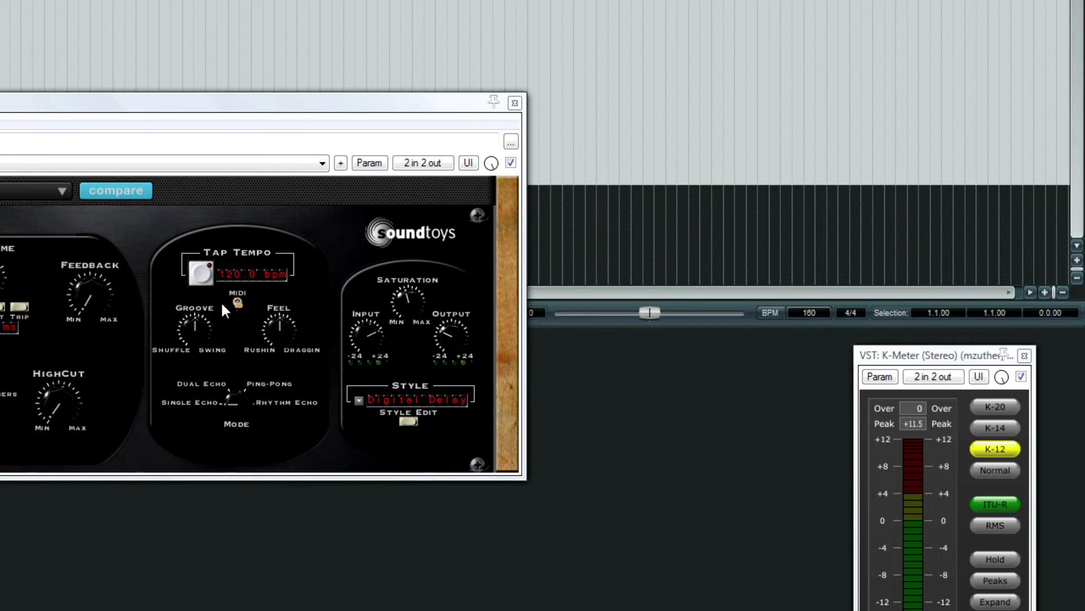
pyautogui.click(239, 300)
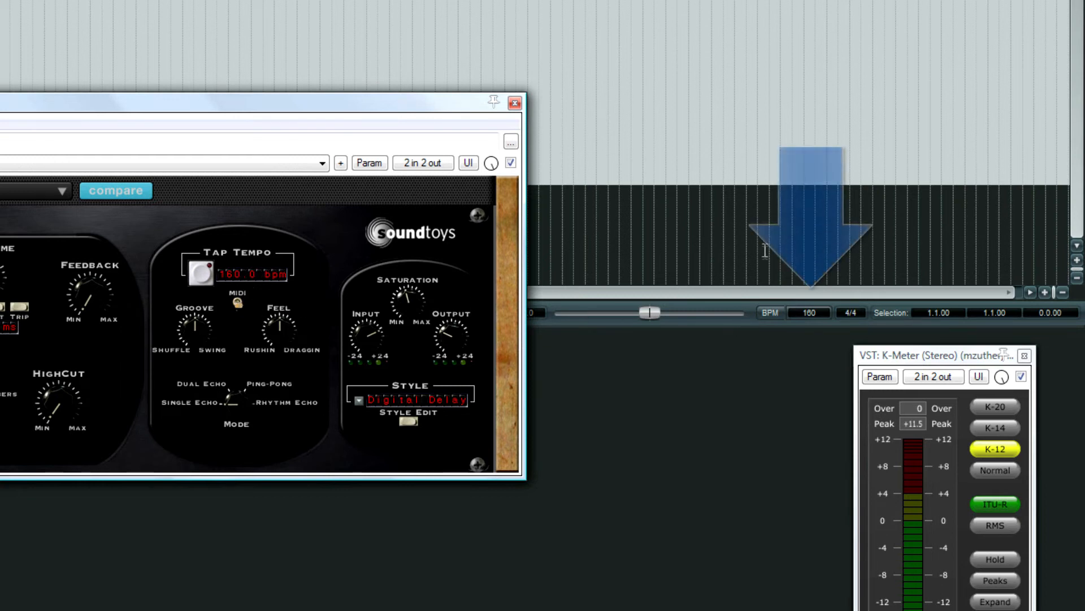
# Step: Set the project tempo to 100 BPM and switch EchoBoy's MIDI tempo sync on
pyautogui.click(815, 318)
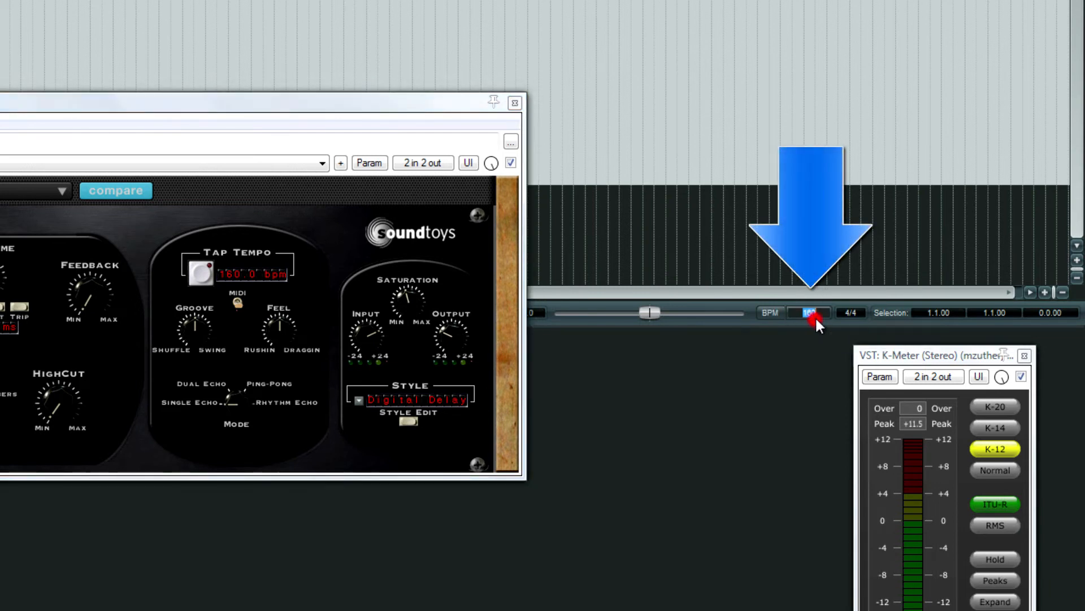
pyautogui.write('100')
pyautogui.press('Return')
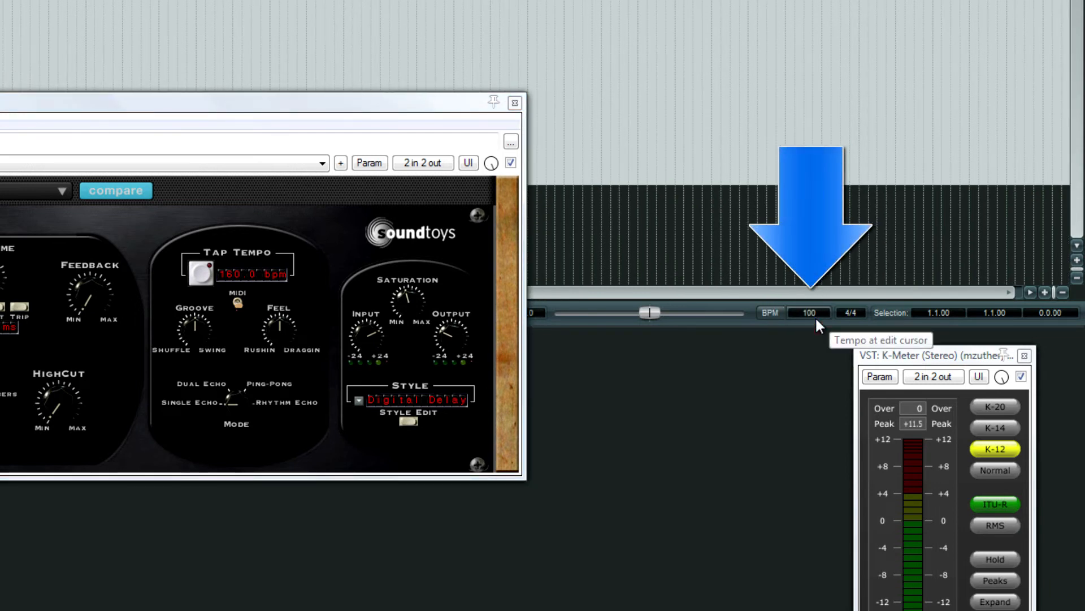
pyautogui.click(237, 301)
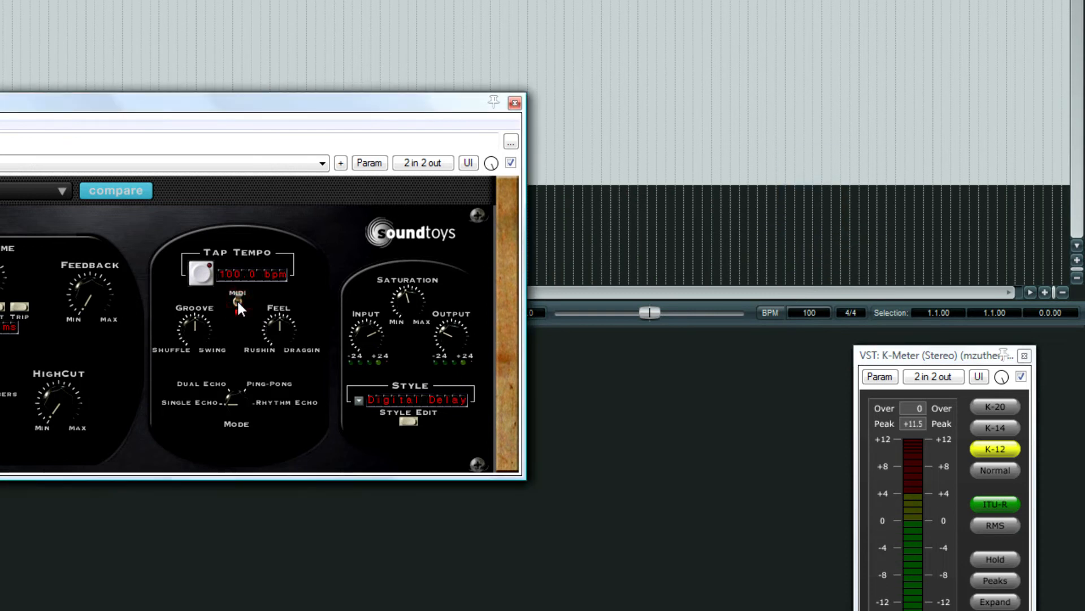
pyautogui.click(237, 304)
# Step: Return the project tempo to 160 BPM with EchoBoy's MIDI sync left on
pyautogui.click(810, 314)
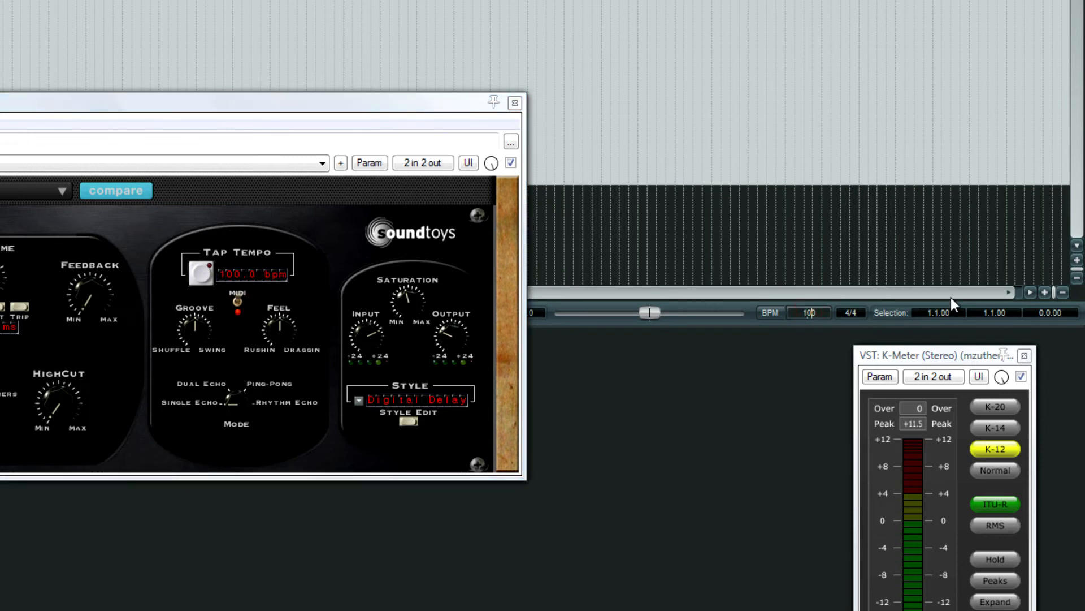
pyautogui.press('Delete')
pyautogui.press('Delete')
pyautogui.write('60')
pyautogui.press('Return')
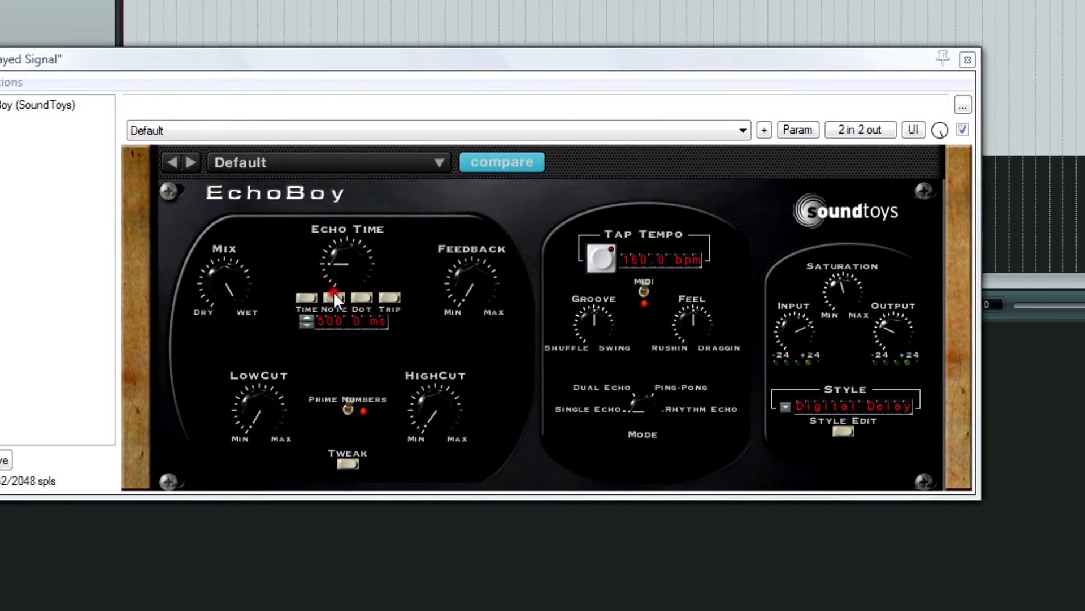
# Step: Cycle the echo time through its note, dotted, triplet and time units, ending on a 1/4 note
pyautogui.click(334, 297)
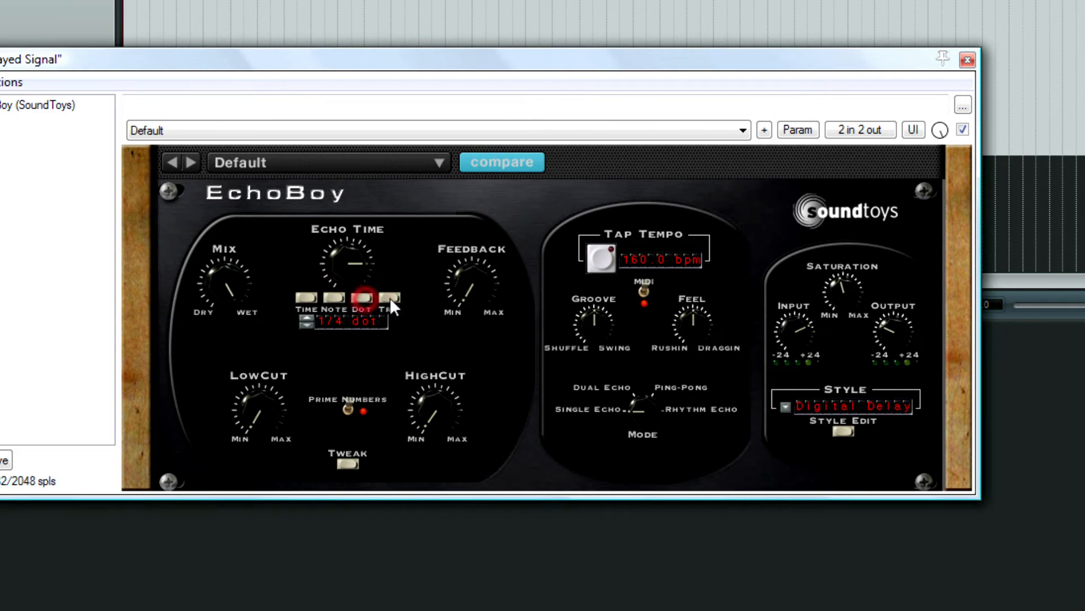
pyautogui.click(332, 298)
pyautogui.click(332, 300)
pyautogui.click(307, 298)
pyautogui.click(334, 297)
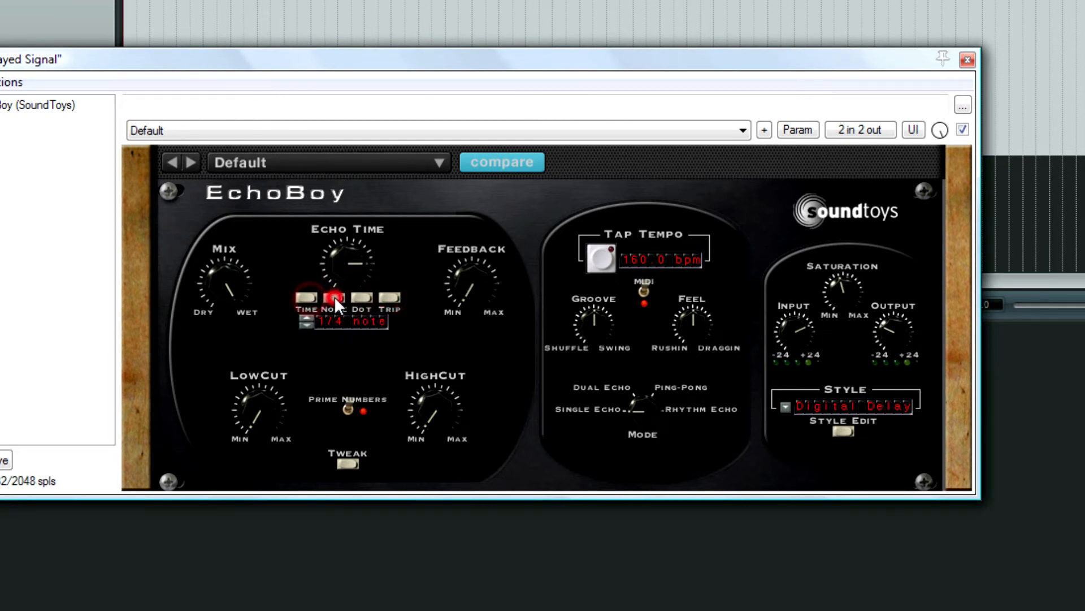
# Step: Vary the echo's note value in steps and with the Echo Time knob, and return it to milliseconds
pyautogui.click(304, 318)
pyautogui.click(304, 318)
pyautogui.moveTo(346, 282)
pyautogui.mouseDown()
pyautogui.moveTo(354, 219)
pyautogui.moveTo(355, 263)
pyautogui.mouseUp()
pyautogui.moveTo(347, 262)
pyautogui.mouseDown()
pyautogui.moveTo(346, 249)
pyautogui.moveTo(349, 270)
pyautogui.mouseUp()
pyautogui.click(305, 297)
# Step: Set the echo time to 95 ms and play the project to audition it
pyautogui.click(342, 324)
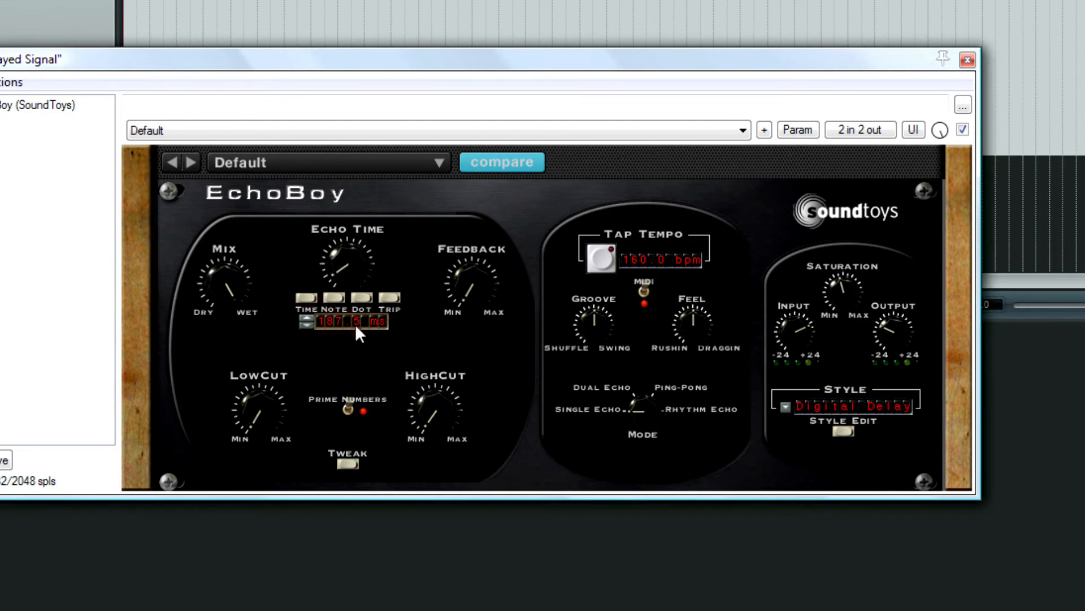
pyautogui.write('55')
pyautogui.press('Return')
pyautogui.press('Return')
pyautogui.press('space')
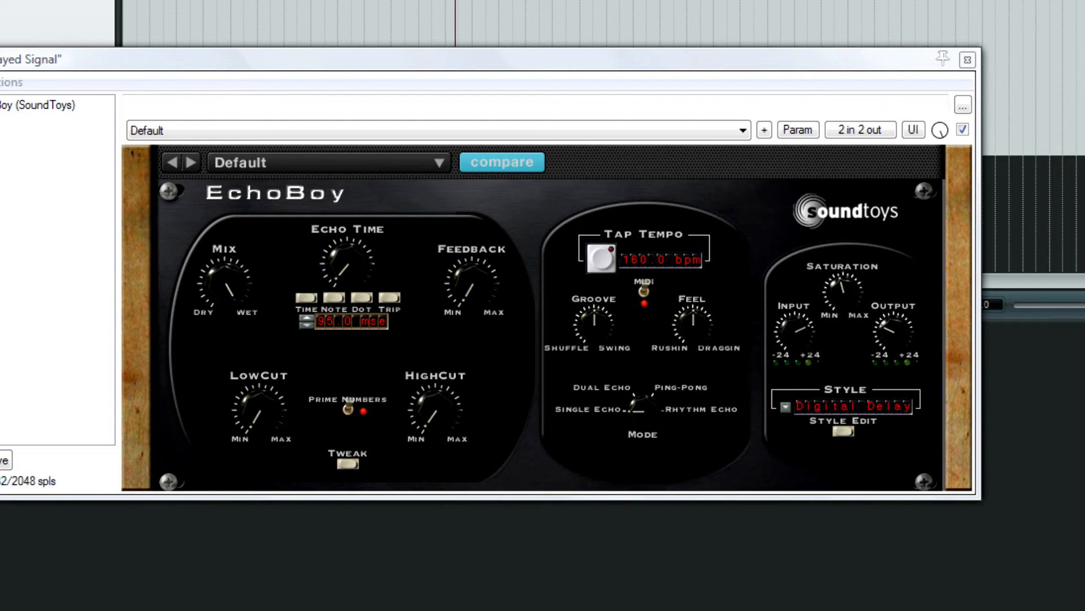
# Step: Enter a new echo time, audition it in stereo and with the master output in mono, and restore stereo output
pyautogui.click(339, 325)
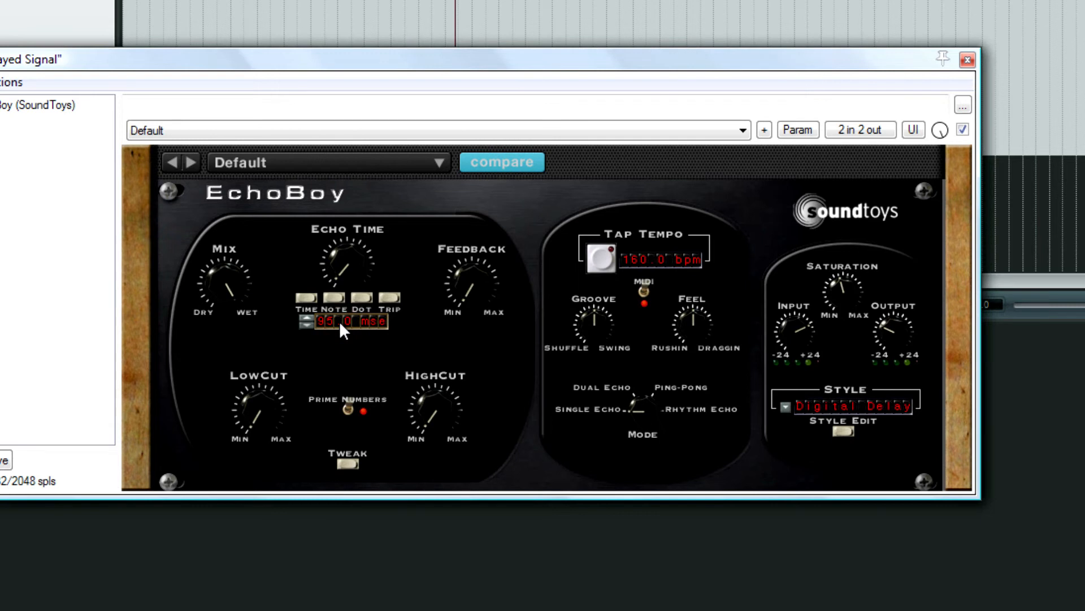
pyautogui.press('Return')
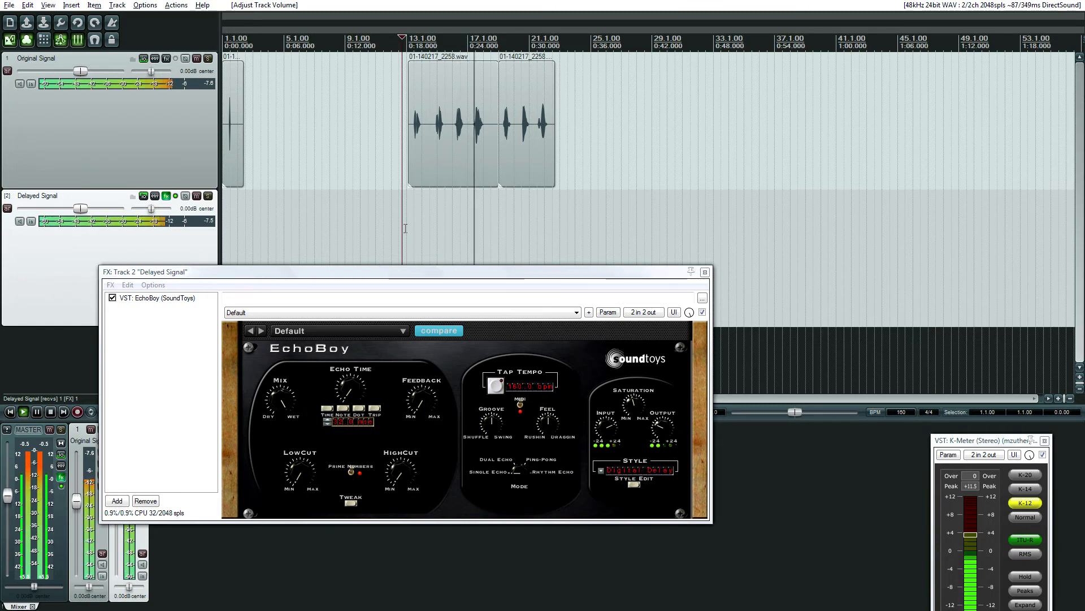
pyautogui.press('space')
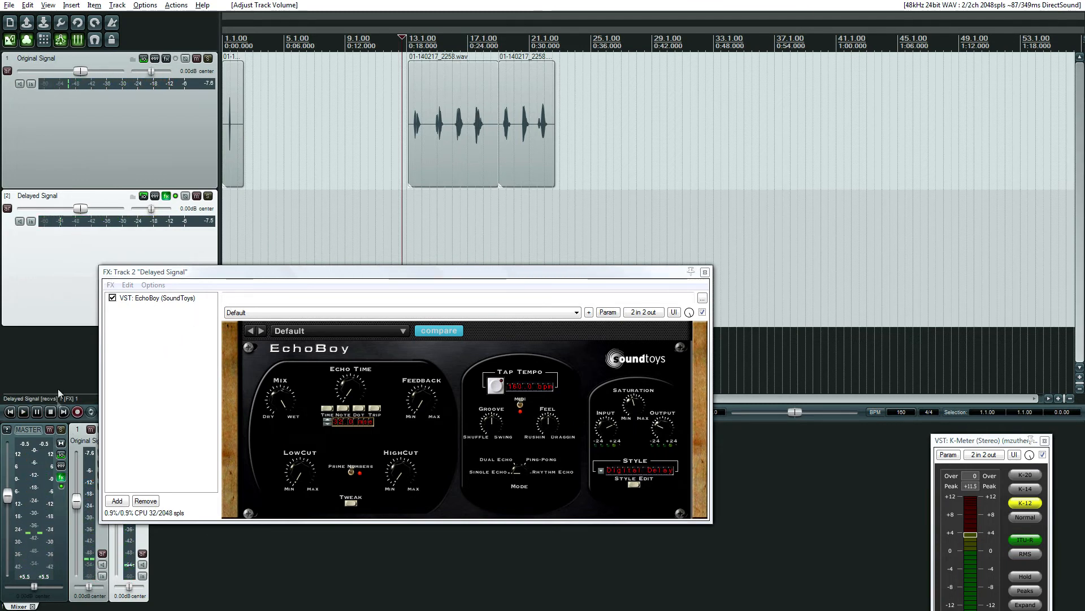
pyautogui.click(62, 444)
pyautogui.press('space')
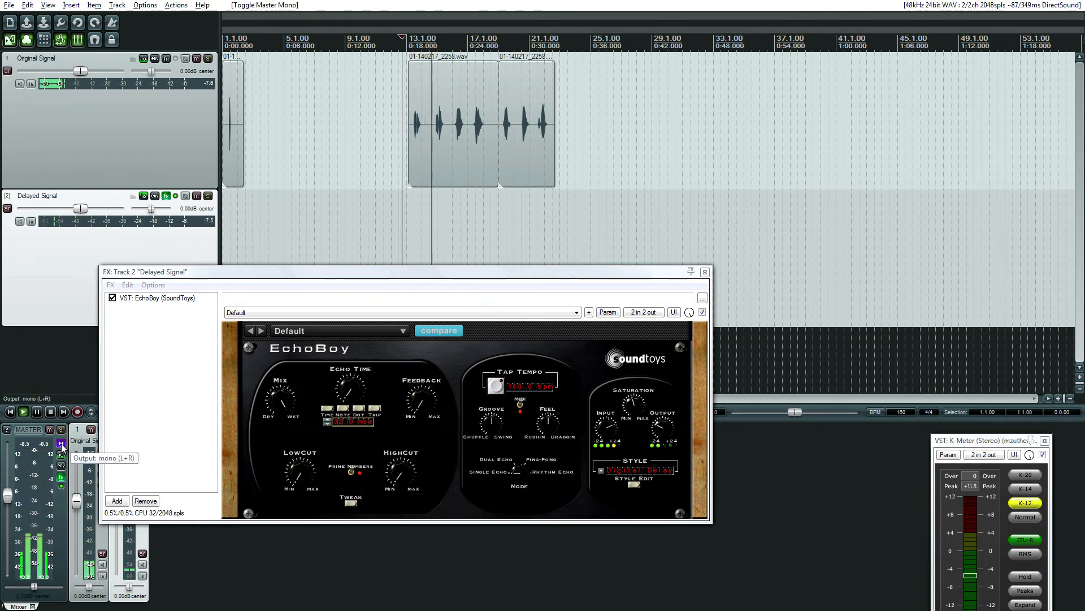
pyautogui.press('space')
pyautogui.click(61, 444)
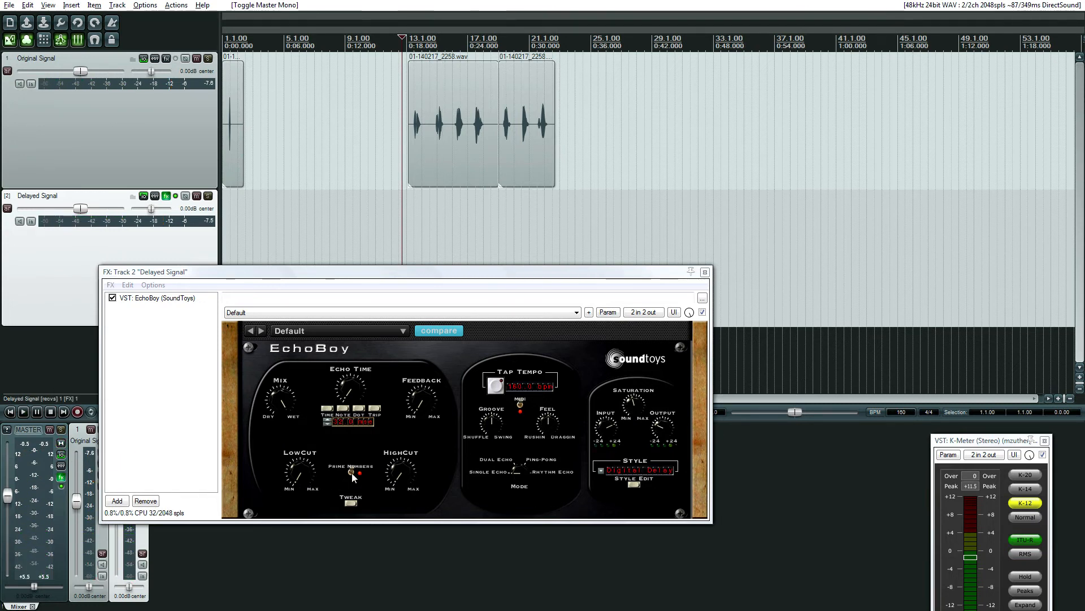
# Step: Set the echo time to 10 ms, audition it from just before the clips in stereo and mono, and restore stereo output
pyautogui.click(353, 425)
pyautogui.write('10')
pyautogui.press('Return')
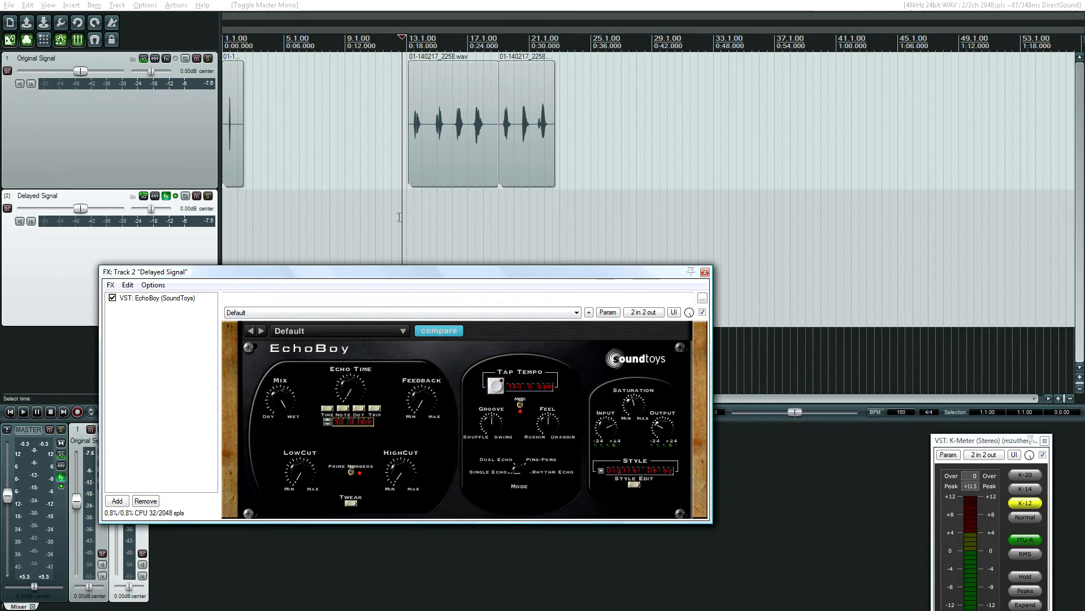
pyautogui.click(400, 215)
pyautogui.press('space')
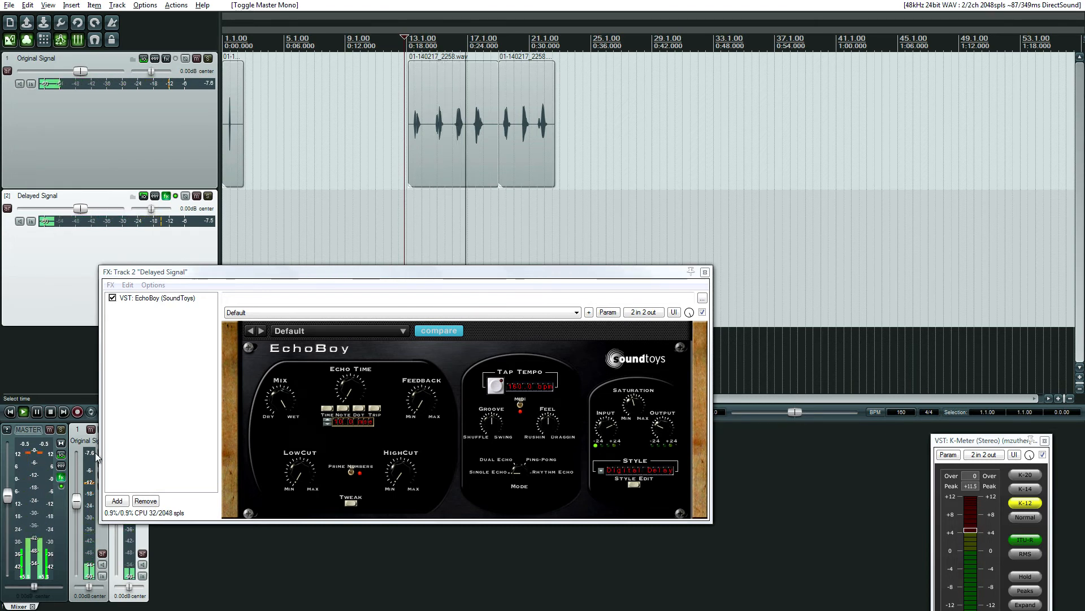
pyautogui.click(61, 442)
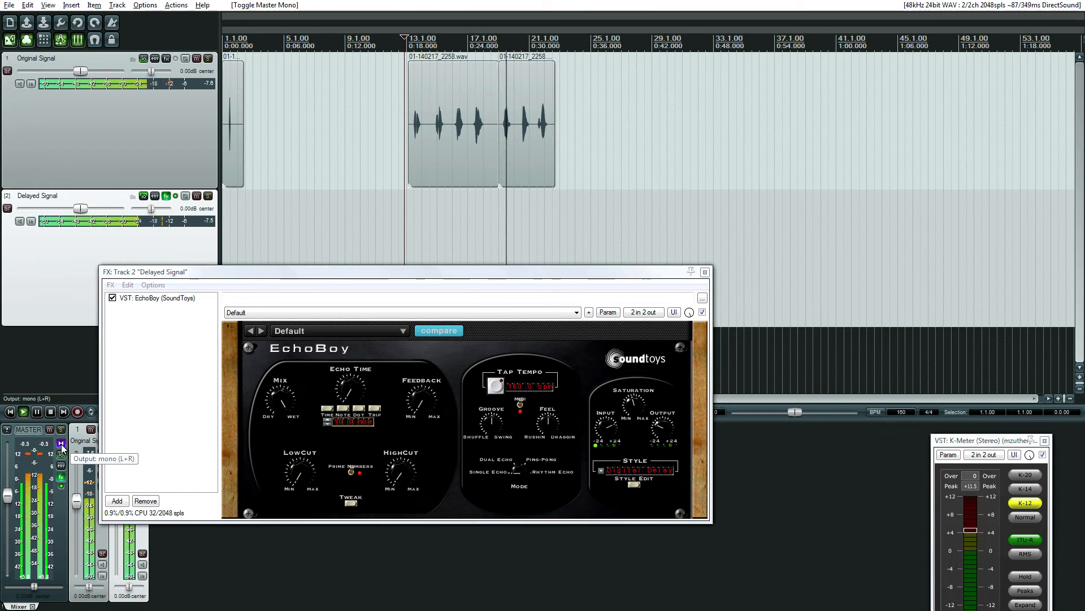
pyautogui.press('space')
pyautogui.click(61, 443)
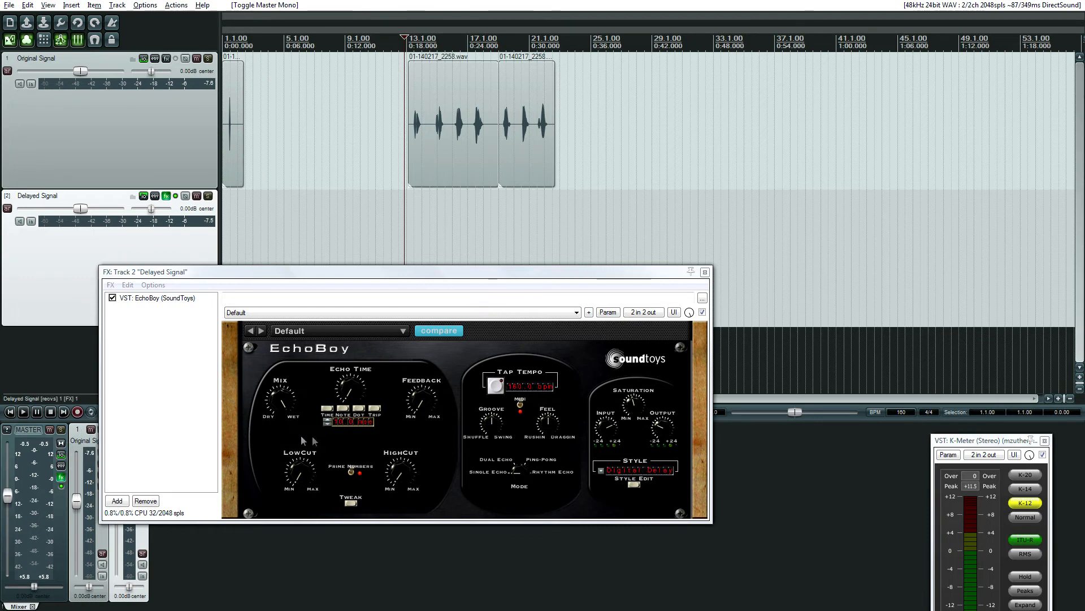
# Step: Set the echo time to 5 ms and audition it in stereo and with the master output in mono
pyautogui.click(342, 422)
pyautogui.write('5')
pyautogui.press('Return')
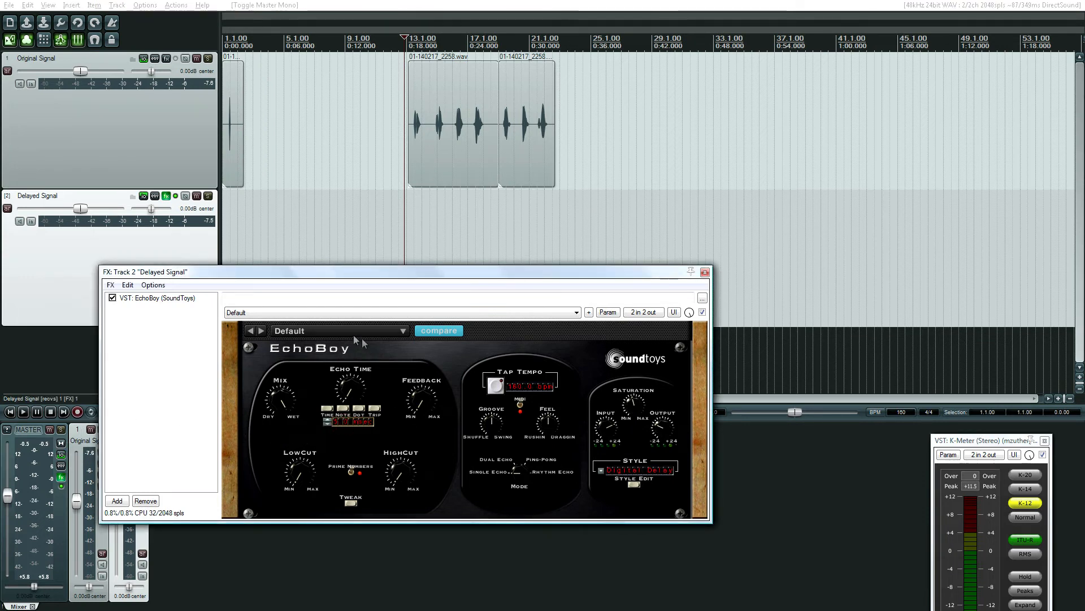
pyautogui.press('space')
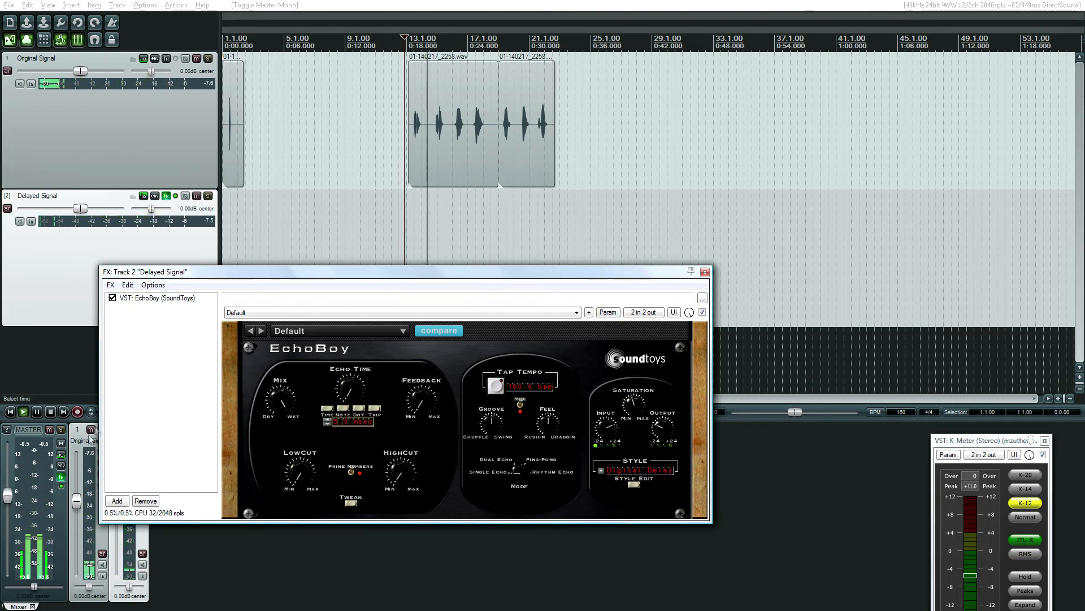
pyautogui.click(61, 444)
pyautogui.press('space')
pyautogui.press('space')
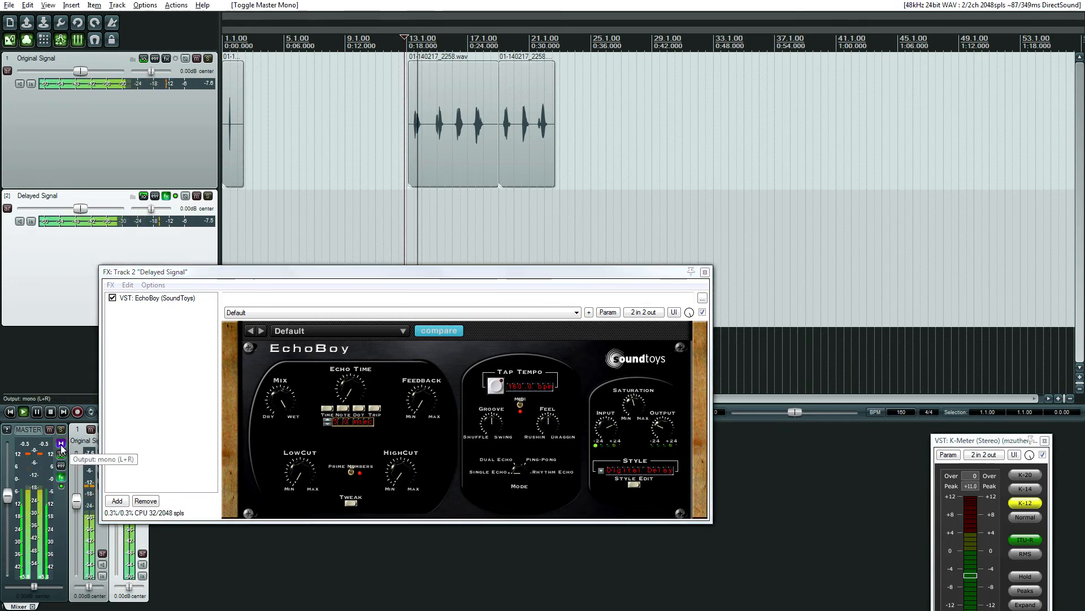
# Step: Stop playback, keep feedback at minimum, set the echo time to 500 ms, and reposition the playback cursor
pyautogui.press('space')
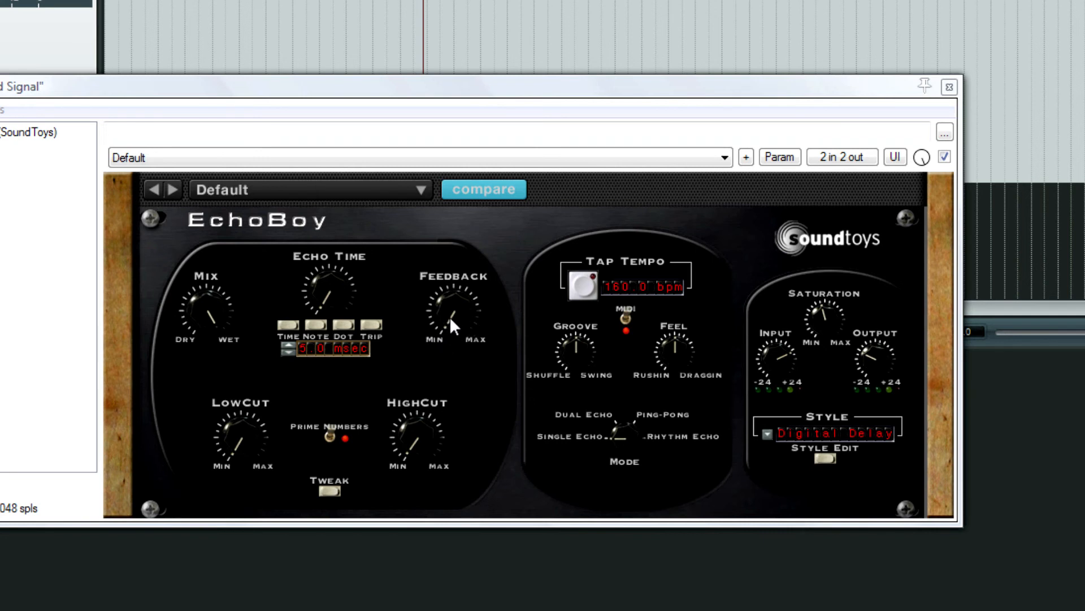
pyautogui.moveTo(450, 313); pyautogui.dragTo(454, 344)
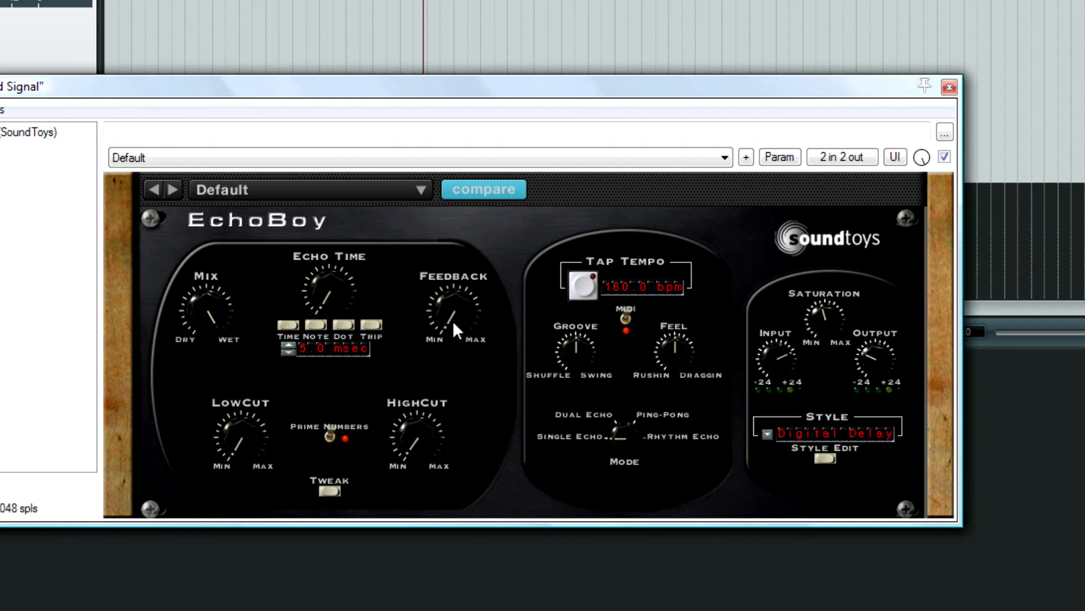
pyautogui.click(284, 6)
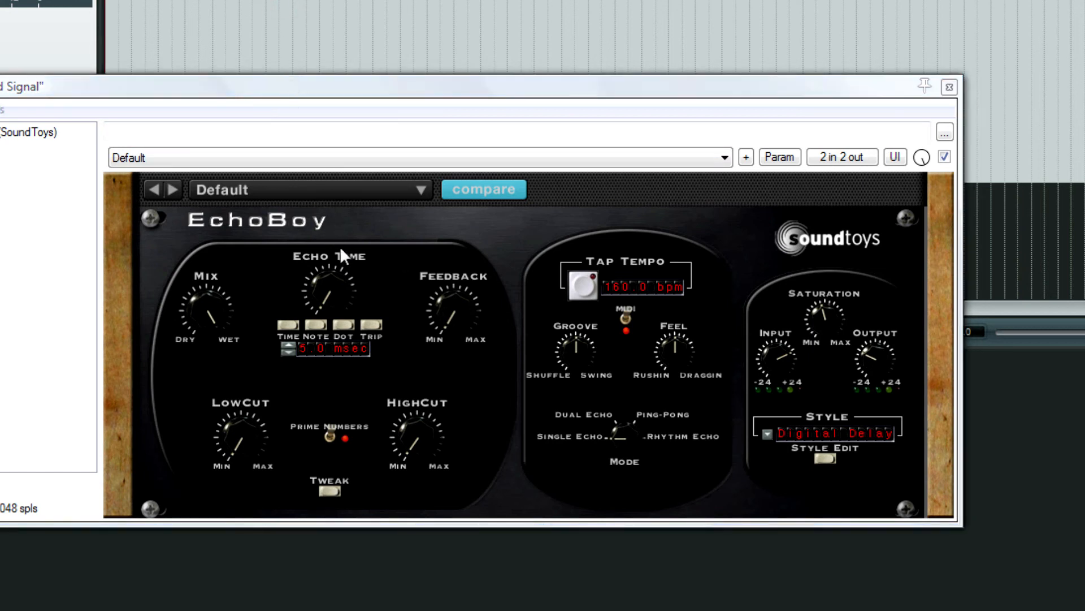
pyautogui.click(326, 293)
pyautogui.click(321, 345)
pyautogui.write('500')
pyautogui.press('Return')
pyautogui.click(379, 34)
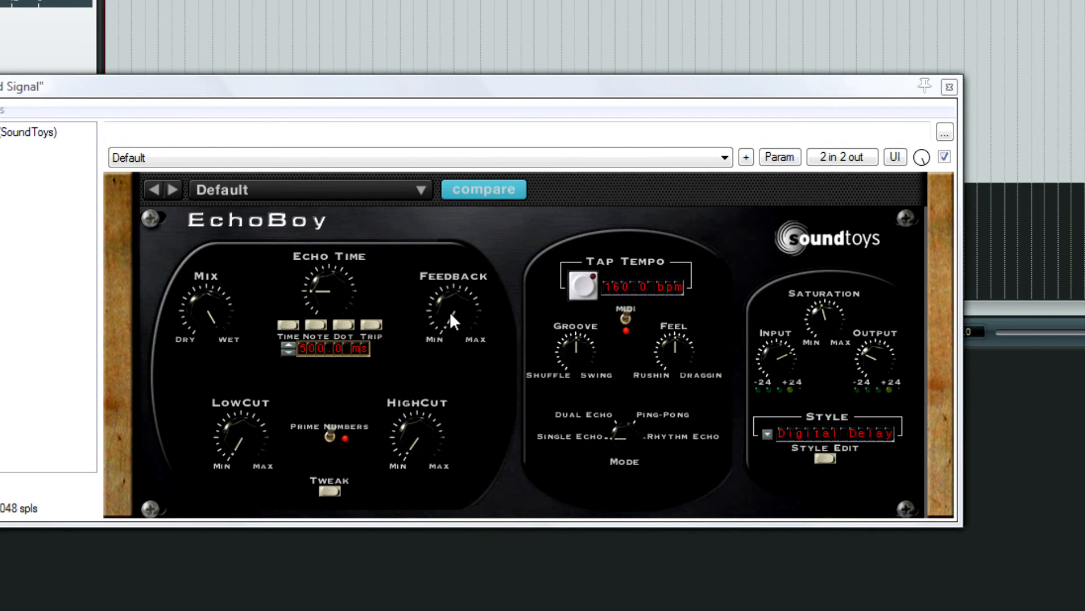
# Step: Try different higher feedback amounts on the 500 ms echo and return feedback to minimum
pyautogui.moveTo(451, 315); pyautogui.dragTo(450, 306)
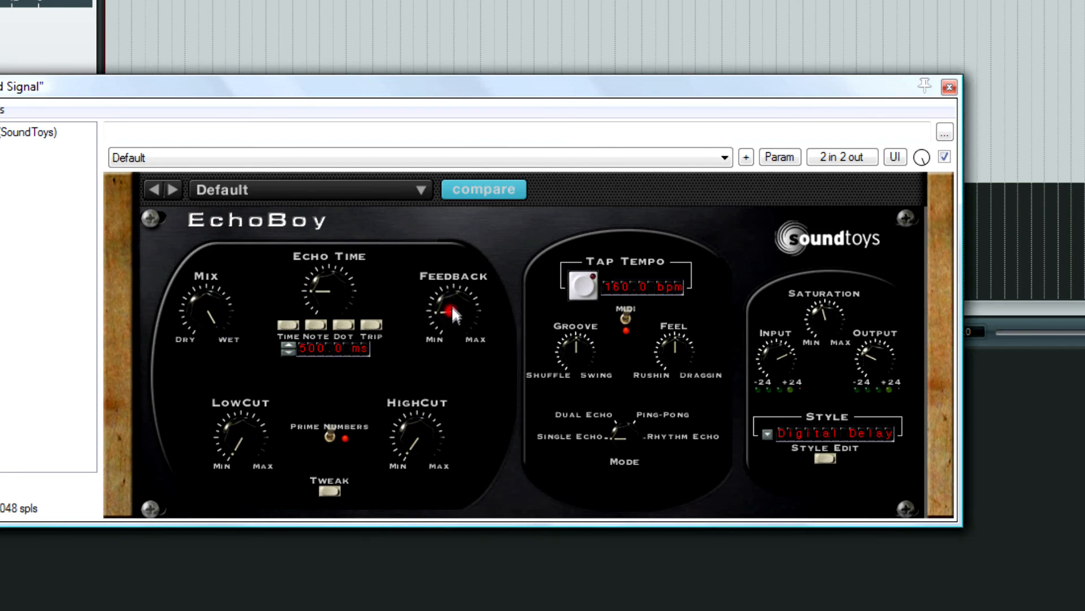
pyautogui.moveTo(454, 290); pyautogui.dragTo(451, 310)
pyautogui.moveTo(452, 310); pyautogui.dragTo(459, 286)
pyautogui.click(266, 12)
pyautogui.moveTo(439, 296); pyautogui.dragTo(463, 353)
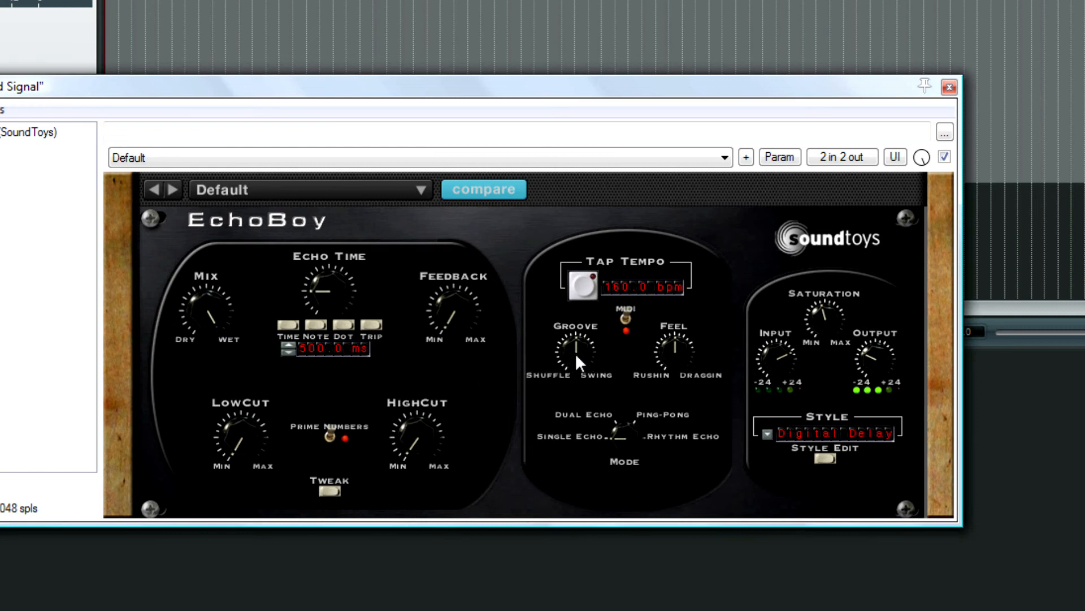
# Step: Keep Digital Delay as the echo style and return to the project start with feedback at minimum
pyautogui.click(834, 433)
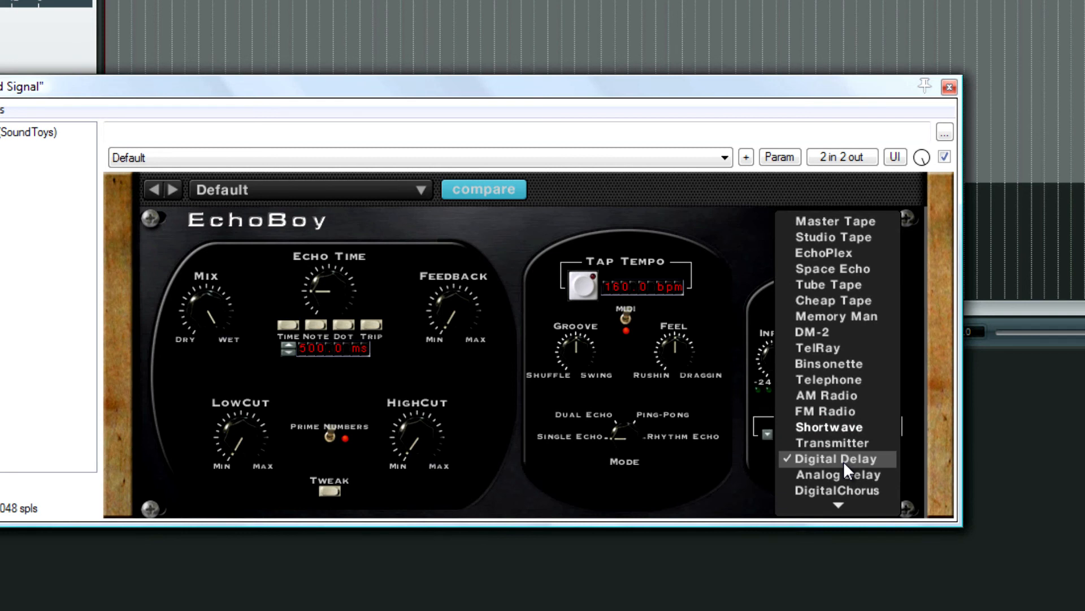
pyautogui.click(843, 460)
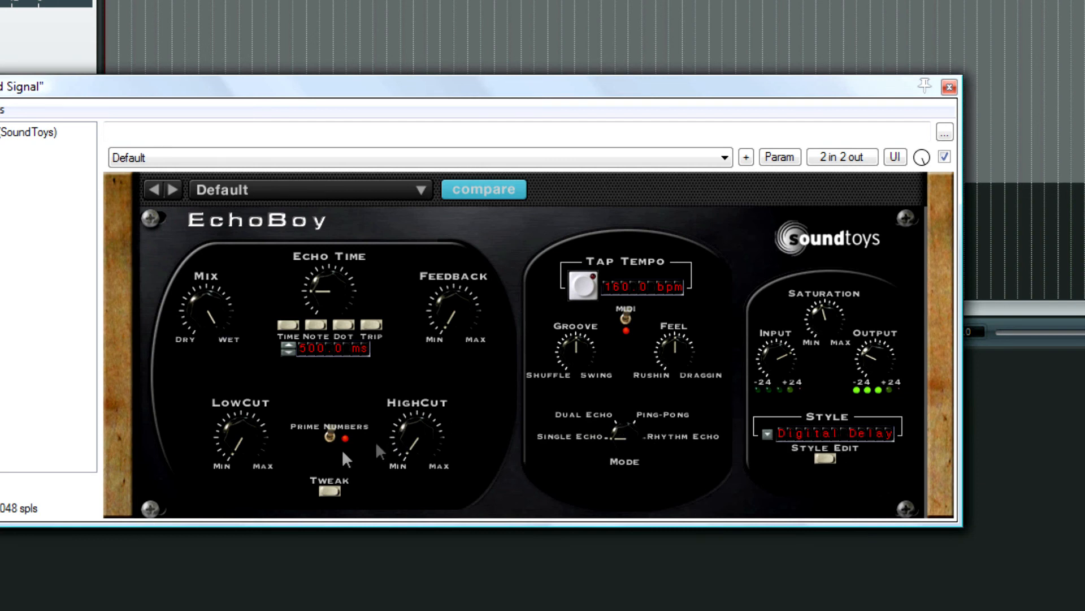
pyautogui.click(237, 28)
pyautogui.press('Home')
pyautogui.moveTo(446, 320); pyautogui.dragTo(443, 342)
pyautogui.press('space')
pyautogui.click(271, 10)
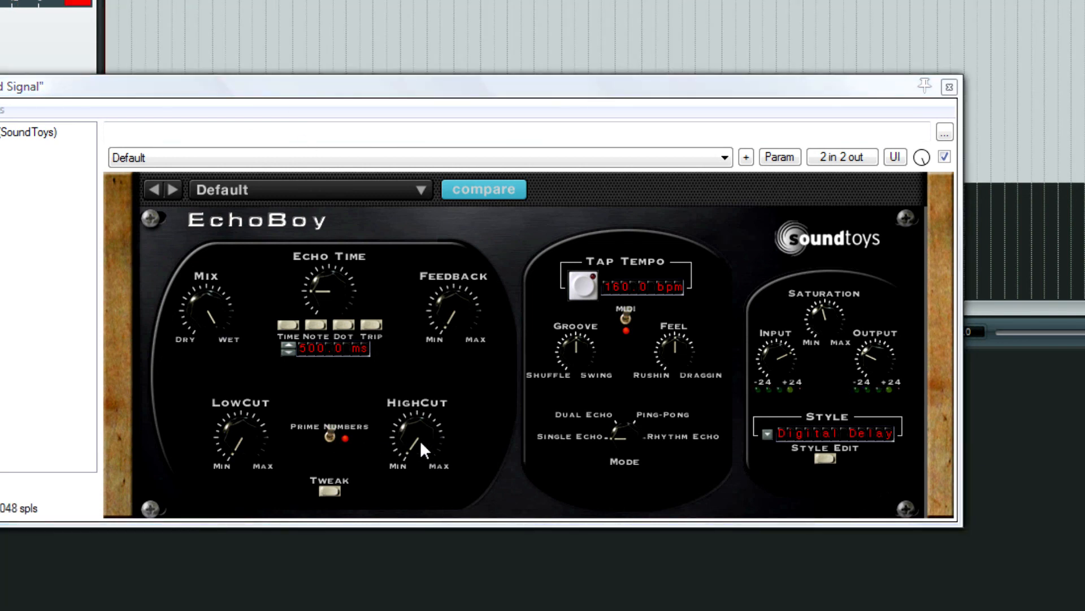
# Step: Turn the HighCut and LowCut filters up to maximum during playback
pyautogui.moveTo(419, 446); pyautogui.dragTo(430, 404)
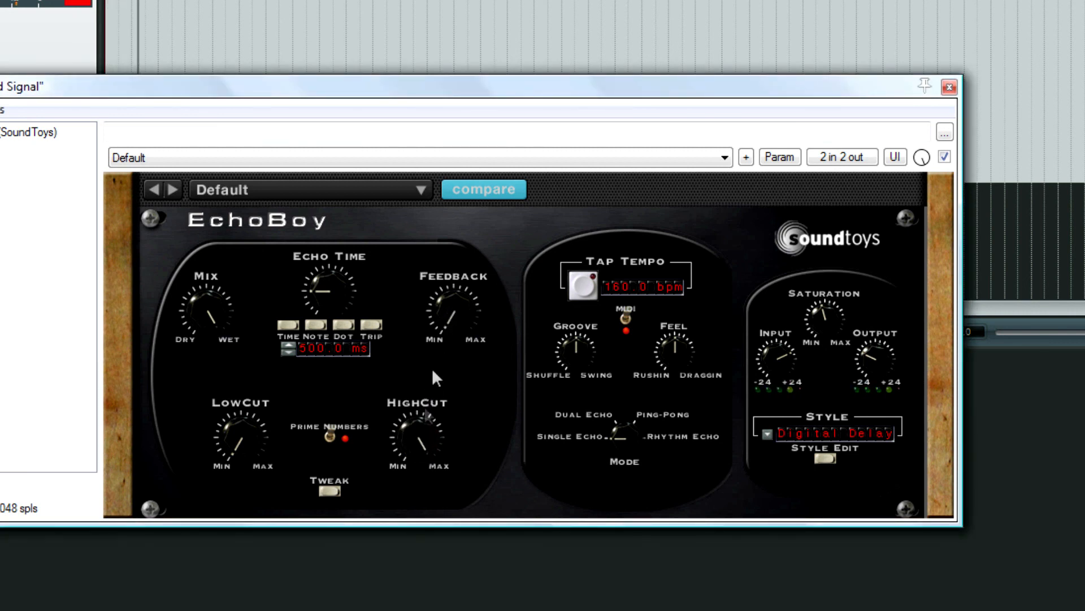
pyautogui.moveTo(422, 442); pyautogui.dragTo(433, 390)
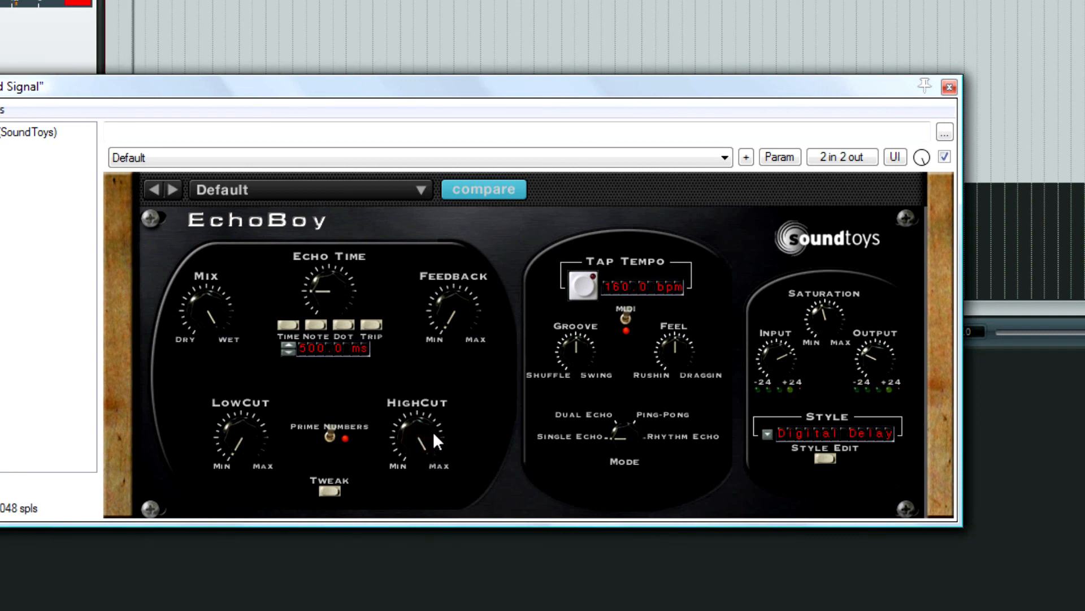
pyautogui.moveTo(239, 358); pyautogui.dragTo(266, 161)
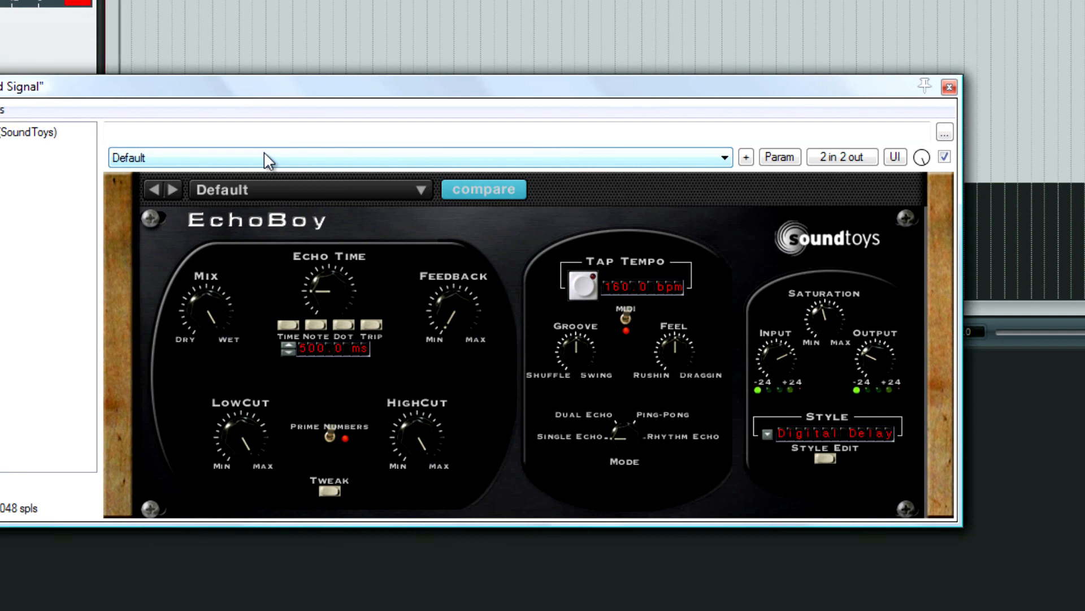
# Step: Place the playback cursor near the second group of clips and audition different HighCut settings with LowCut at maximum
pyautogui.moveTo(425, 441)
pyautogui.mouseDown()
pyautogui.moveTo(424, 602)
pyautogui.moveTo(412, 436)
pyautogui.mouseUp()
pyautogui.click(413, 28)
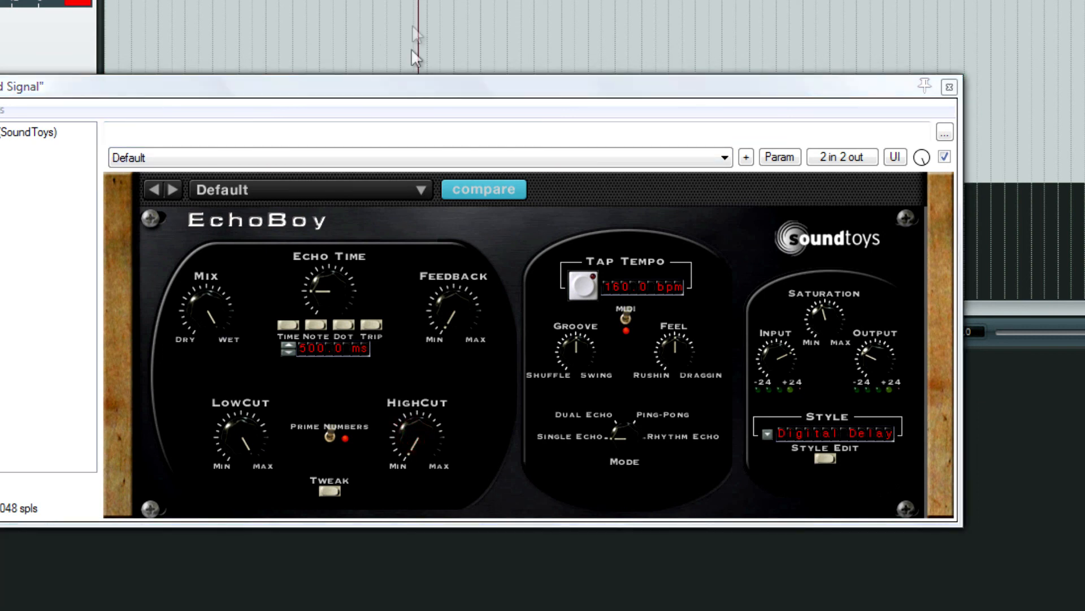
pyautogui.click(409, 435)
pyautogui.press('space')
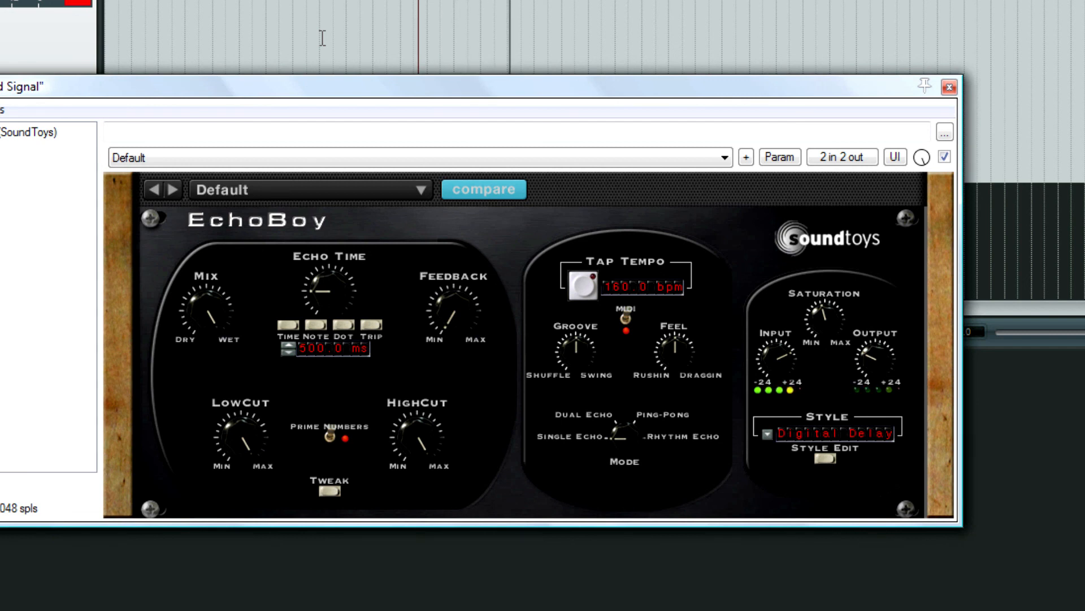
pyautogui.press('space')
pyautogui.press('space')
pyautogui.press('space')
# Step: Lower HighCut to minimum, audition the filtering while adjusting LowCut, and return LowCut to minimum
pyautogui.moveTo(415, 436); pyautogui.dragTo(408, 436)
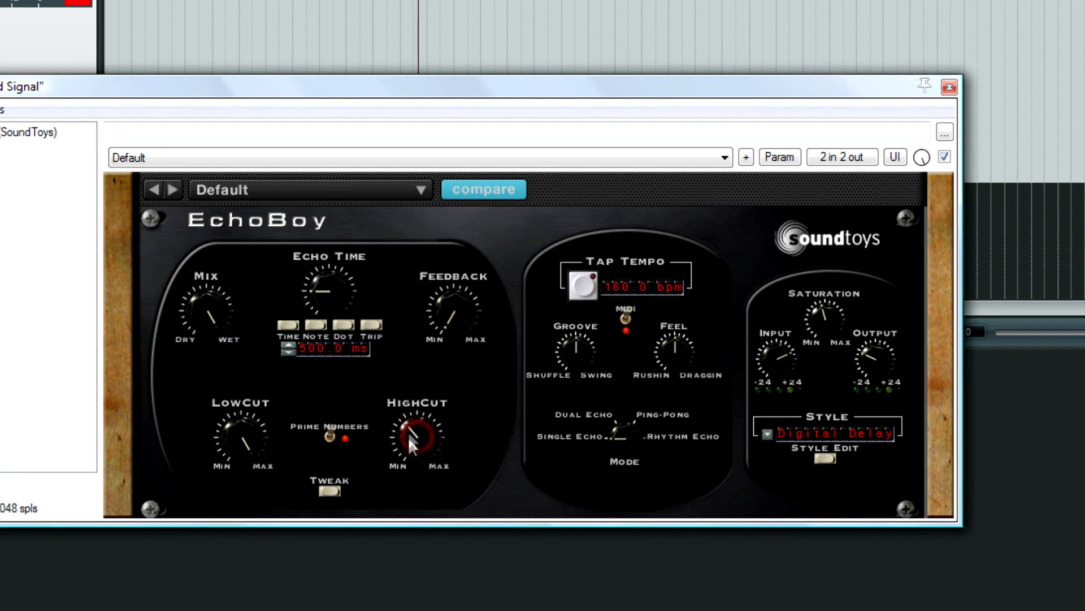
pyautogui.moveTo(243, 438); pyautogui.dragTo(249, 405)
pyautogui.press('space')
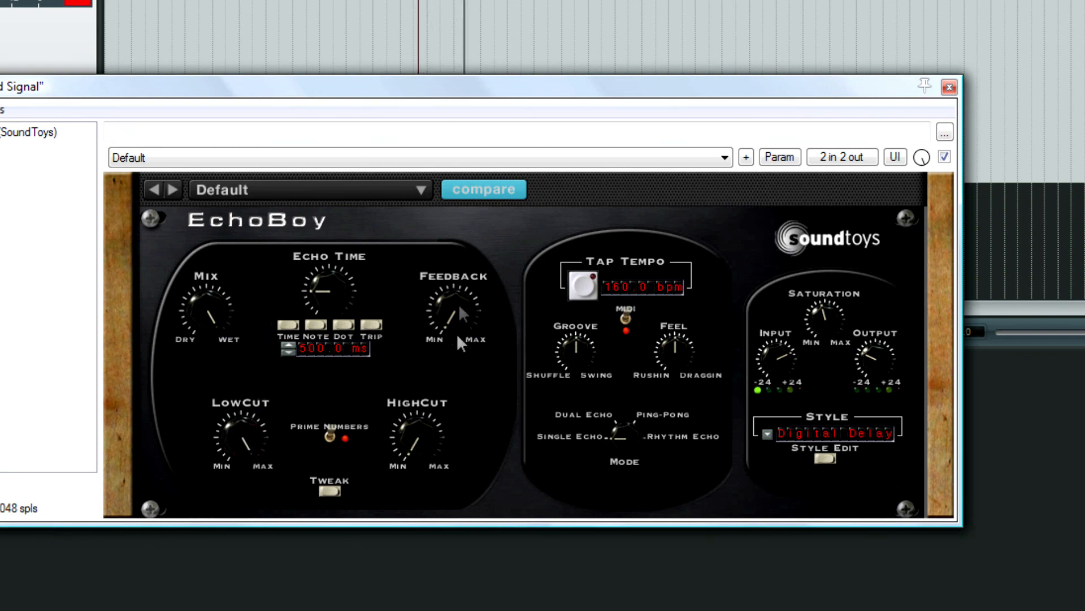
pyautogui.moveTo(425, 452); pyautogui.dragTo(417, 473)
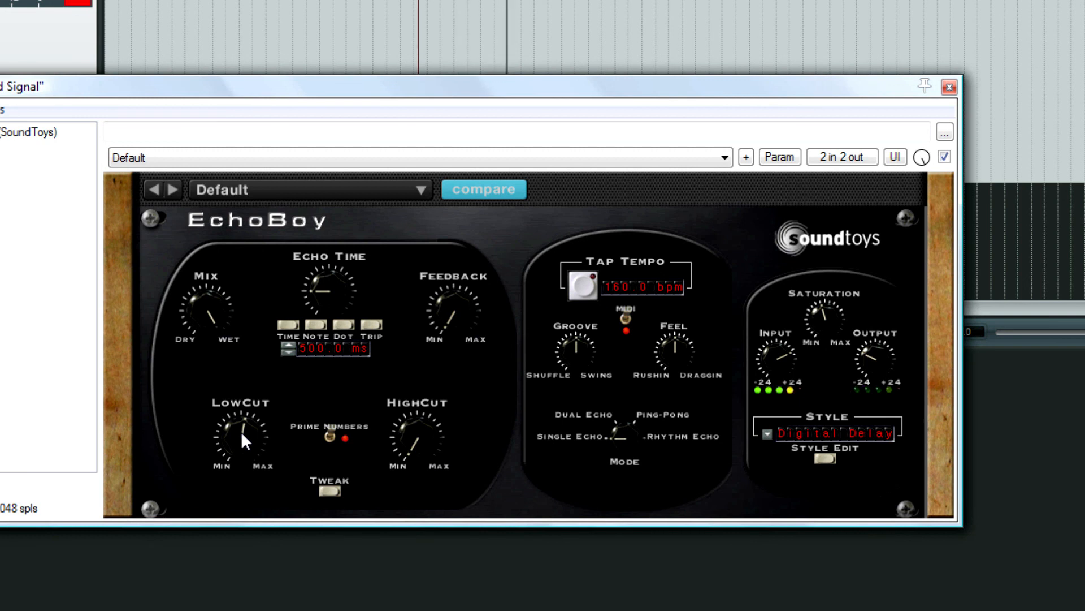
pyautogui.moveTo(239, 432); pyautogui.dragTo(243, 525)
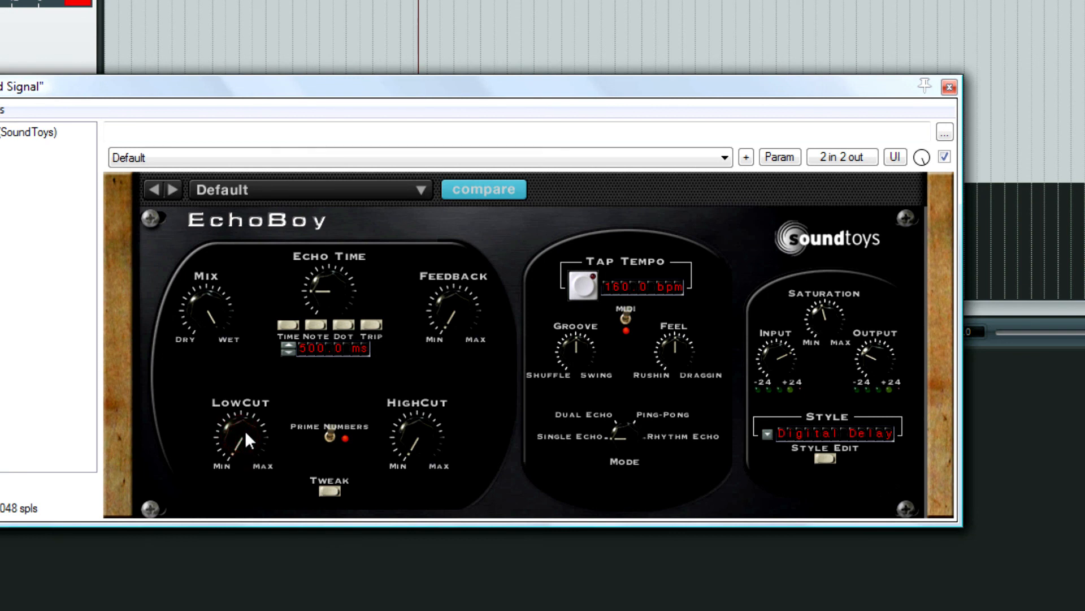